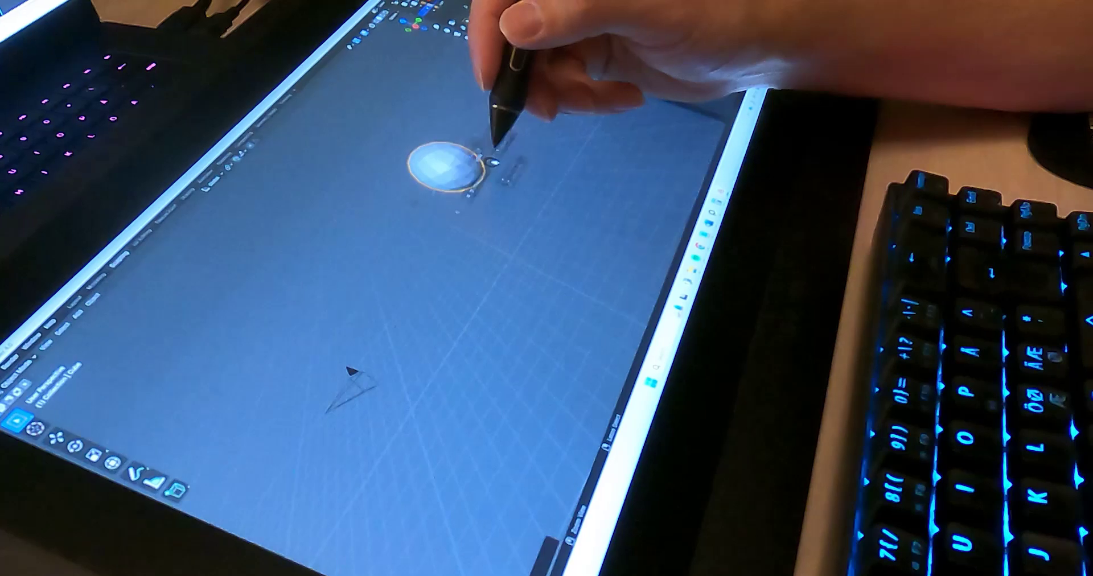
# - Stop sculpting the sphere and switch it from Sculpt Mode to Object Mode with Ctrl+Tab
pyautogui.rightClick(442, 182)
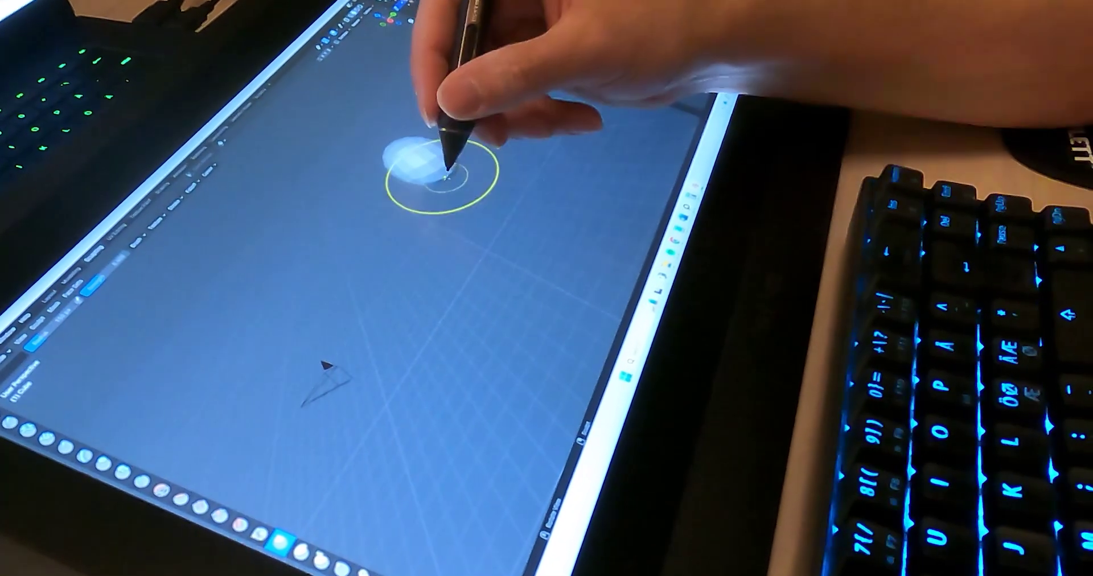
pyautogui.hotkey('ctrl', 'Tab')
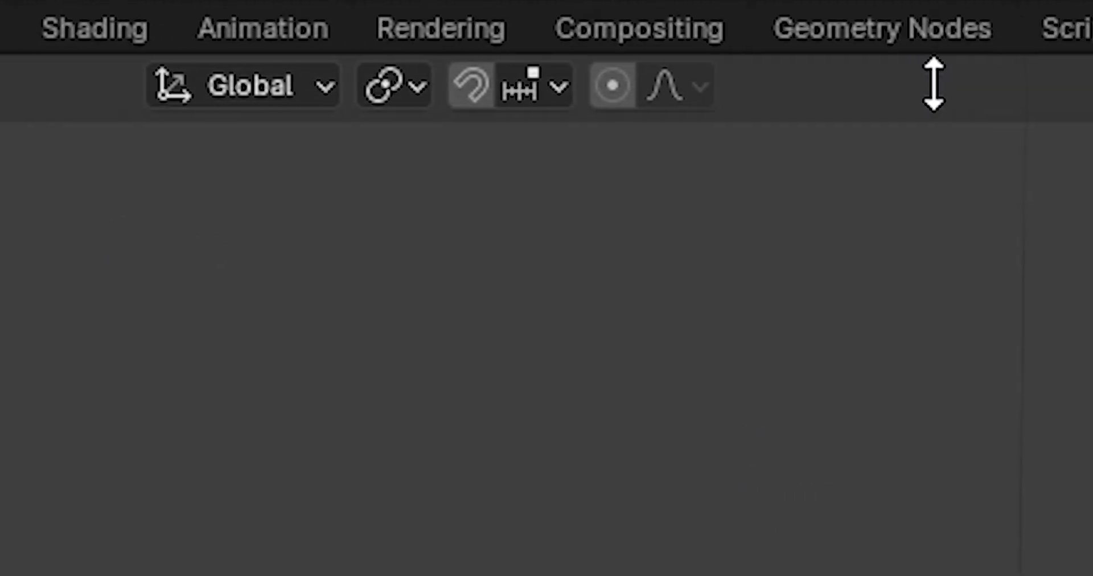
# - Pass through the Scripting and Layout workspaces and settle on the Sculpting workspace
pyautogui.click(978, 32)
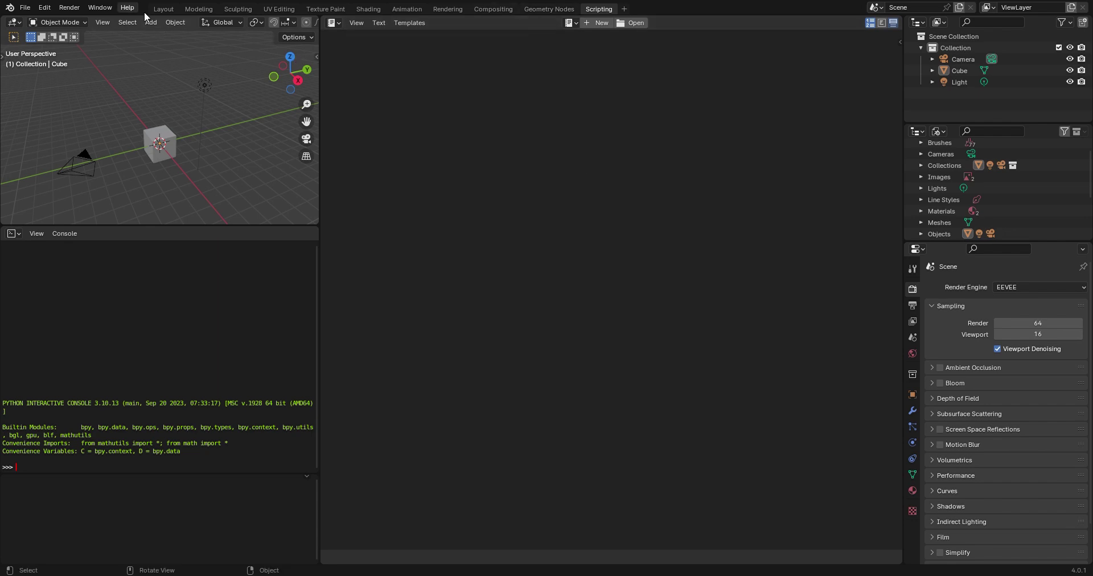
pyautogui.click(162, 10)
pyautogui.click(237, 9)
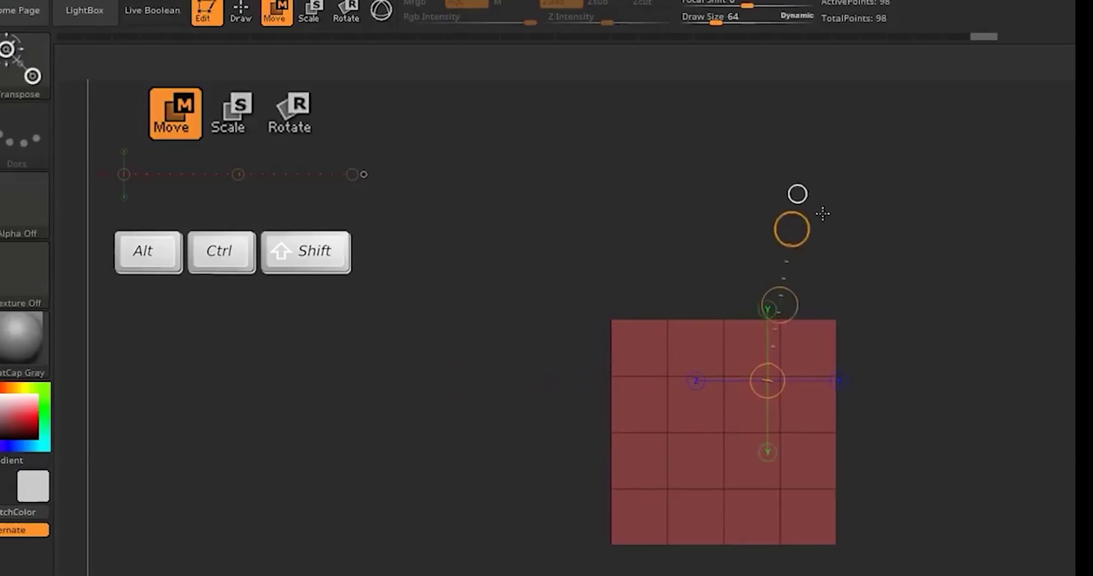
# - Point the transpose line to the right, then rotate the red plane around it
pyautogui.moveTo(793, 228); pyautogui.dragTo(1025, 380)
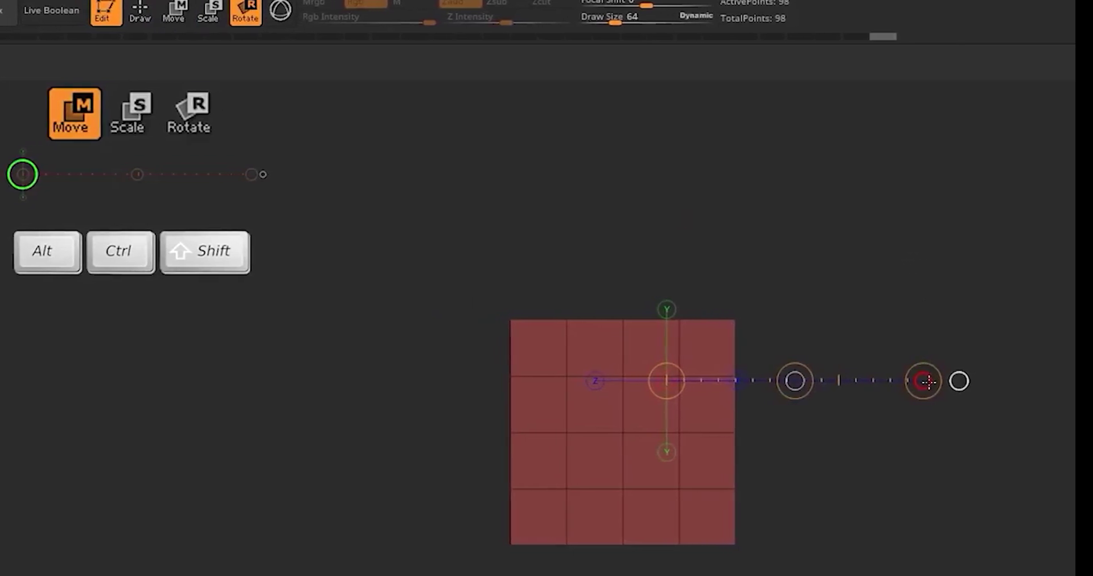
pyautogui.press('r')
pyautogui.moveTo(933, 381); pyautogui.dragTo(916, 334)
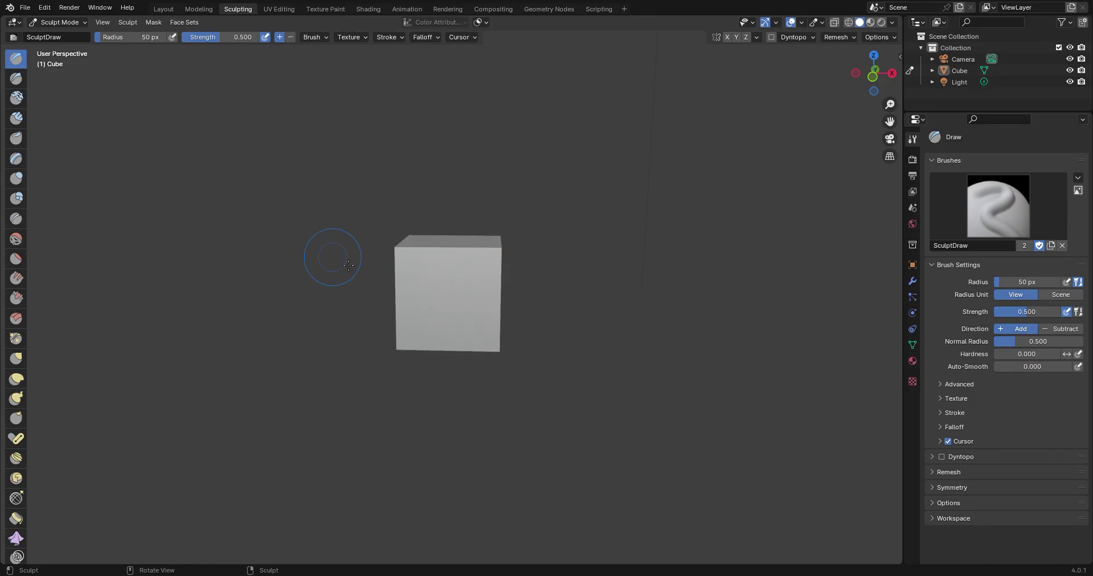
# - Subdivide the whole cube in Edit Mode with raised smoothness and two extra cuts
pyautogui.moveTo(398, 296); pyautogui.dragTo(507, 291, button='middle')
pyautogui.press('Tab')
pyautogui.rightClick(507, 290)
pyautogui.click(507, 290)
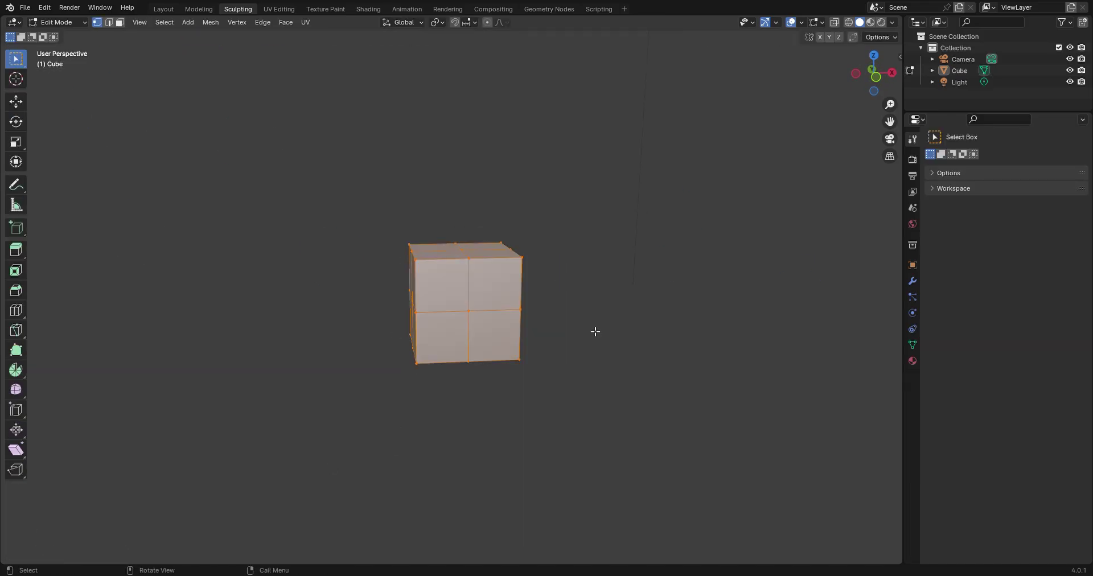
pyautogui.click(53, 551)
pyautogui.moveTo(161, 495); pyautogui.dragTo(171, 494)
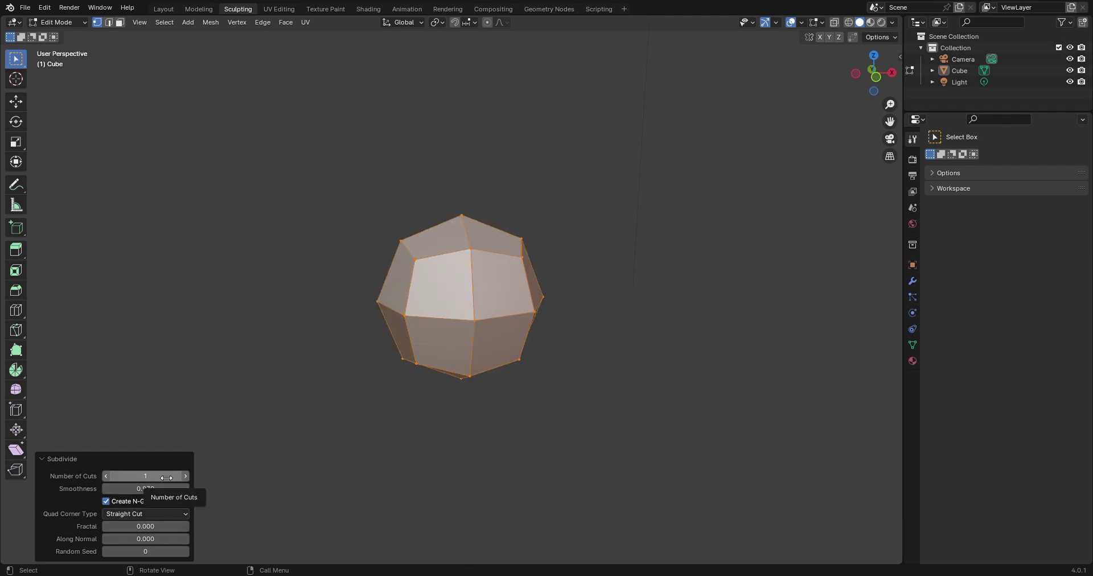
pyautogui.click(186, 476)
pyautogui.click(186, 477)
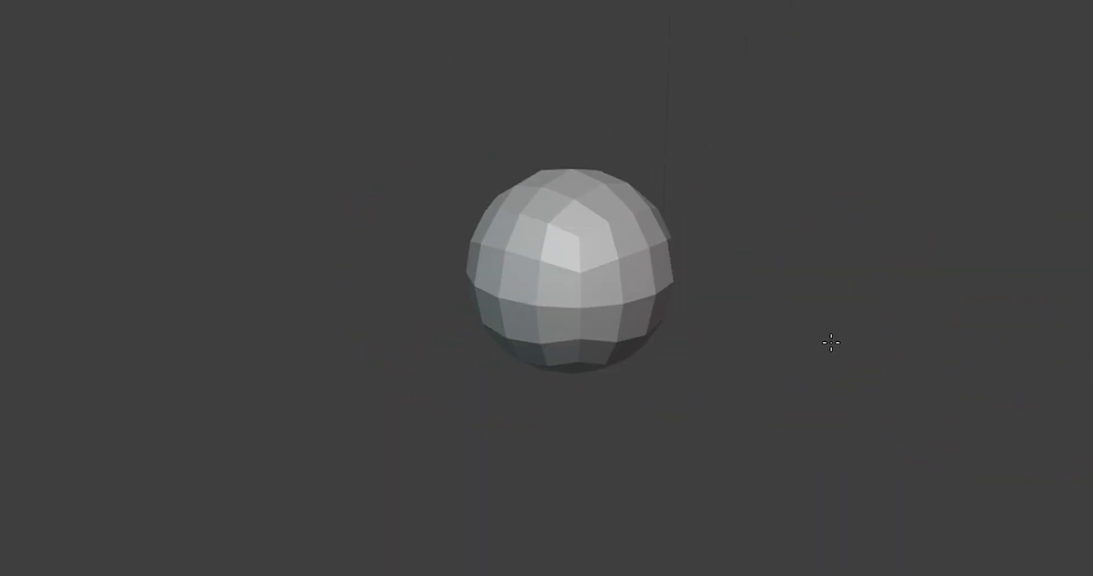
# - Orbit around the rounded mesh, check the brush settings, and settle on a front view
pyautogui.moveTo(830, 341); pyautogui.dragTo(640, 456, button='middle')
pyautogui.rightClick(513, 279)
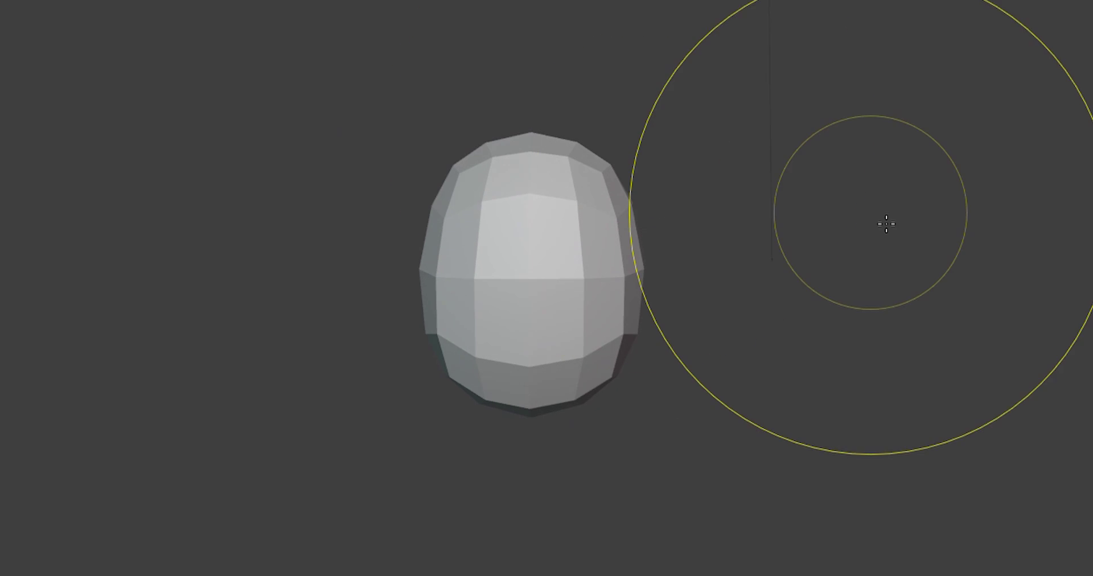
pyautogui.moveTo(886, 224); pyautogui.dragTo(838, 245, button='middle')
pyautogui.moveTo(693, 181); pyautogui.dragTo(903, 337, button='middle')
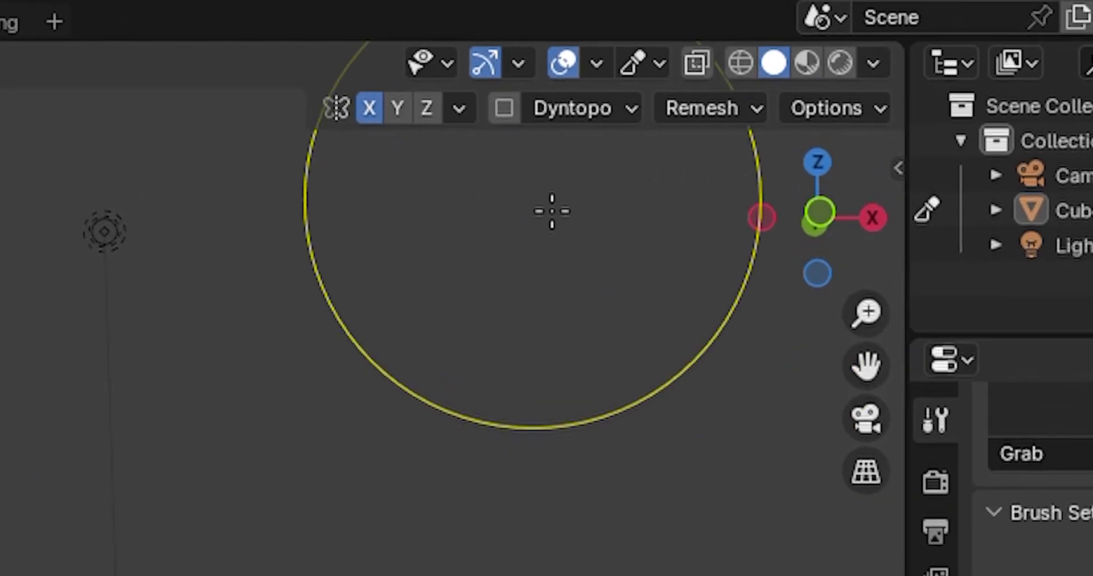
# - Enable Dyntopo and set its detail size to 6 px
pyautogui.click(542, 92)
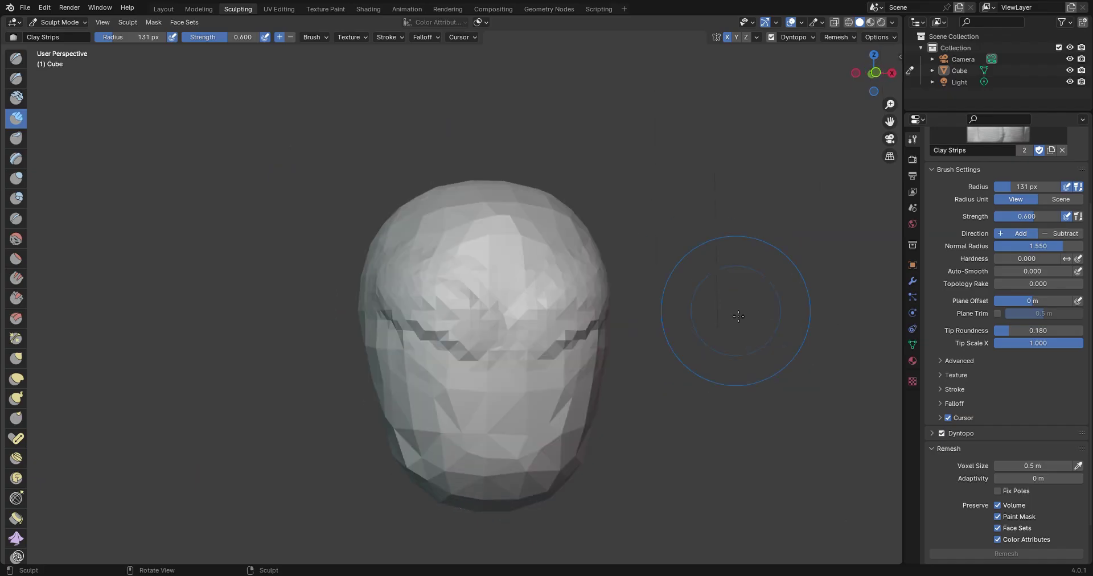
pyautogui.press('Tab')
pyautogui.press('Tab')
pyautogui.rightClick(460, 212)
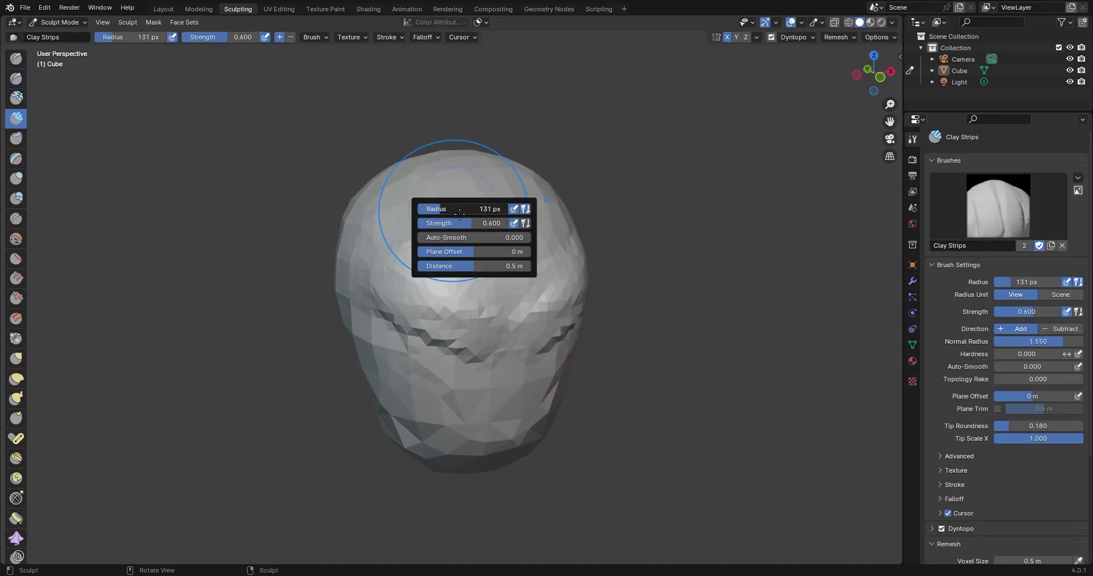
pyautogui.moveTo(459, 212); pyautogui.dragTo(433, 212)
pyautogui.click(968, 529)
pyautogui.scroll(-5, 1032, 377)
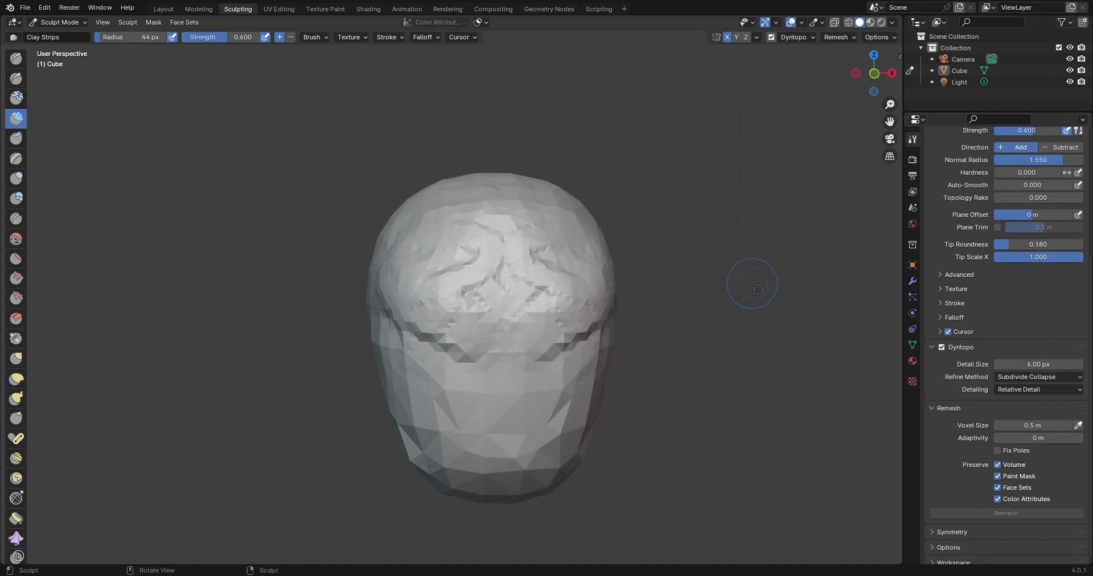
# - Adjust the brush radius and rough in the brow, mouth and nose, ending on the left profile
pyautogui.press('Tab')
pyautogui.press('Tab')
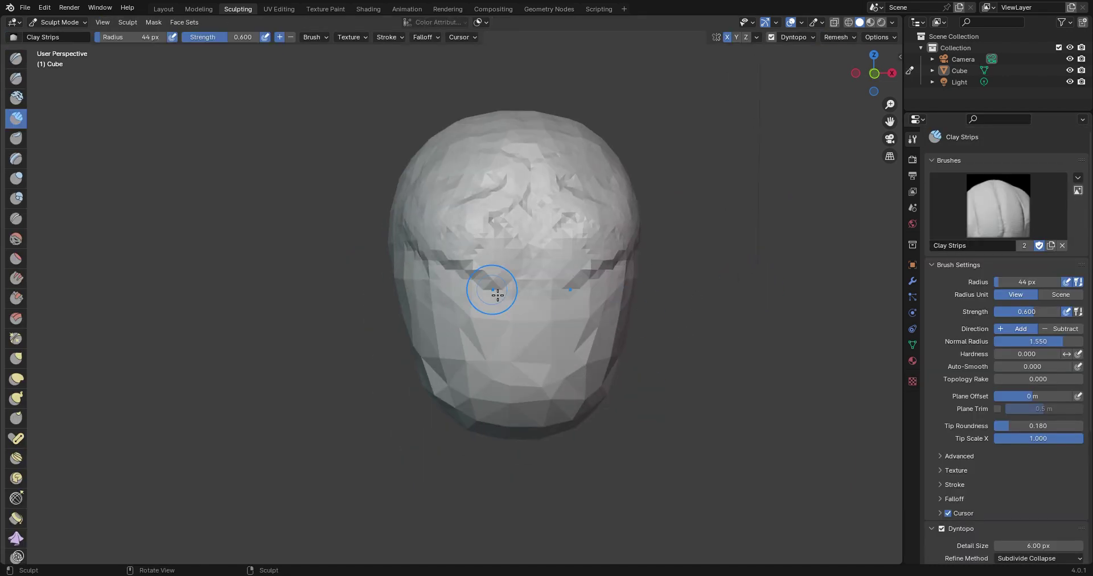
pyautogui.scroll(-3, 534, 312)
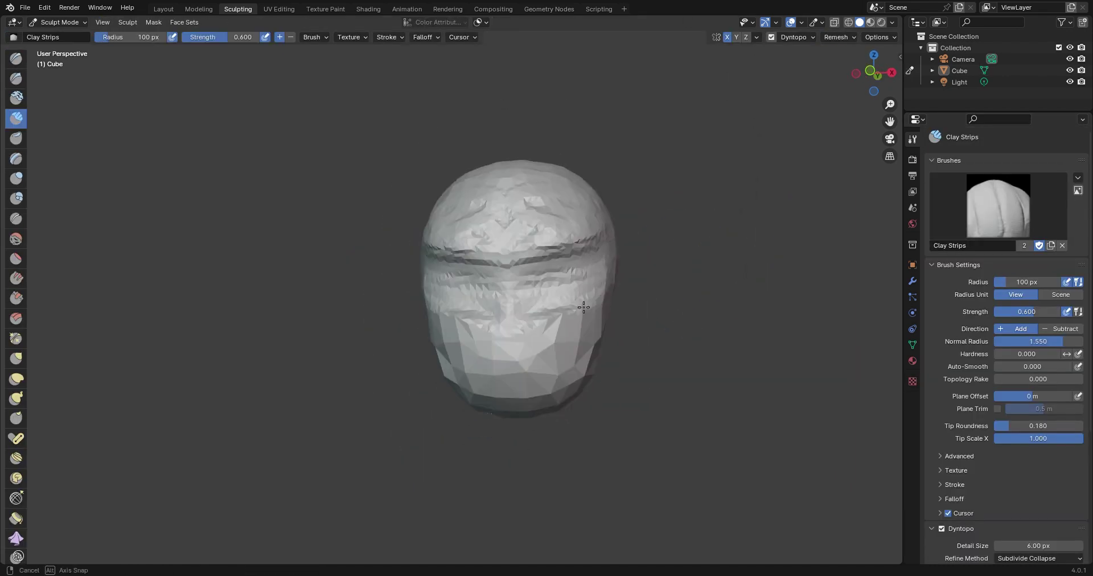
pyautogui.rightClick(442, 319)
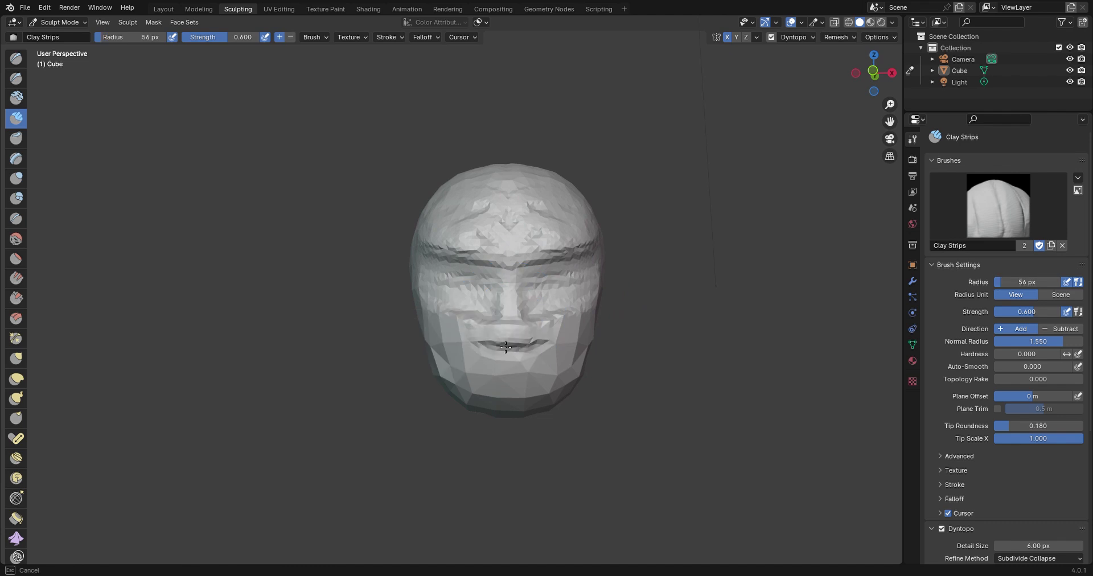
pyautogui.moveTo(505, 347)
pyautogui.mouseDown(button='middle')
pyautogui.moveTo(504, 413)
pyautogui.moveTo(444, 318)
pyautogui.mouseUp(button='middle')
# - Shape the face with the Grab, Clay Thumb, Blob, Smooth and Crease brushes
pyautogui.press('g')
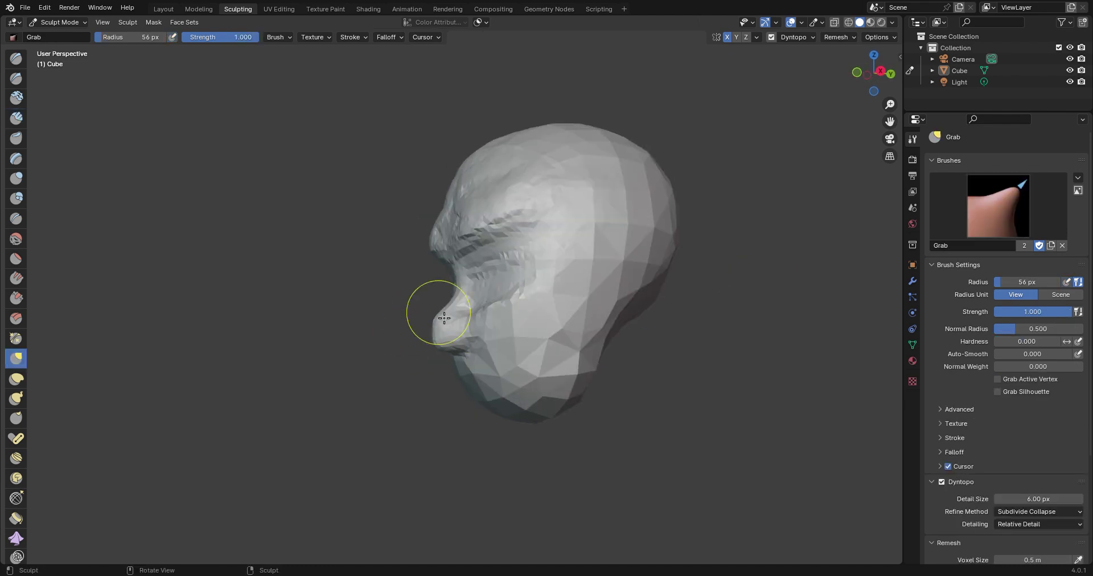
pyautogui.moveTo(548, 388)
pyautogui.mouseDown(button='middle')
pyautogui.moveTo(571, 300)
pyautogui.moveTo(411, 304)
pyautogui.moveTo(539, 356)
pyautogui.mouseUp(button='middle')
pyautogui.rightClick(410, 303)
pyautogui.click(16, 139)
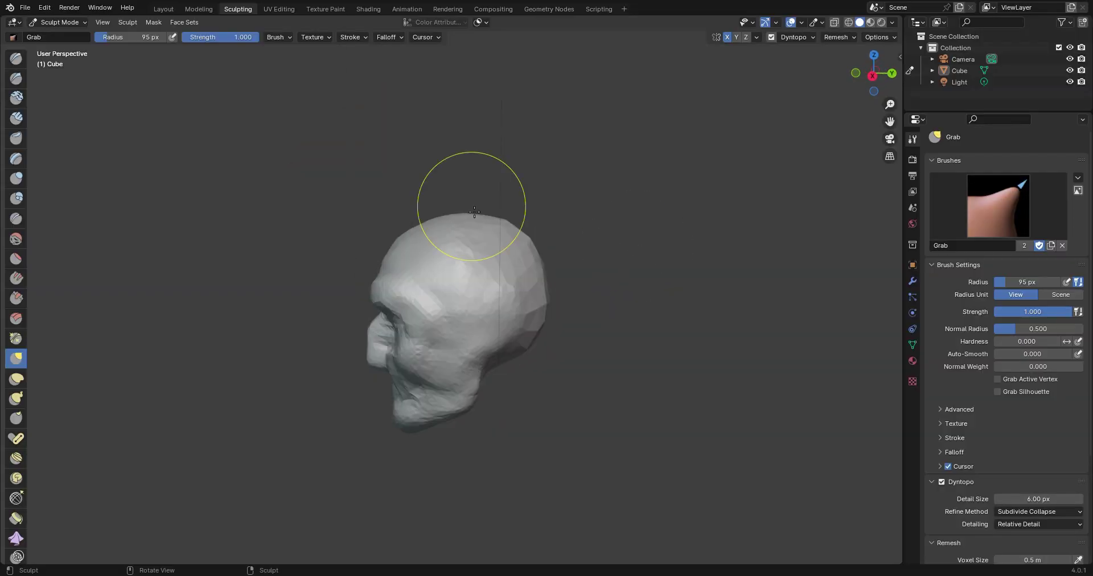
pyautogui.click(16, 197)
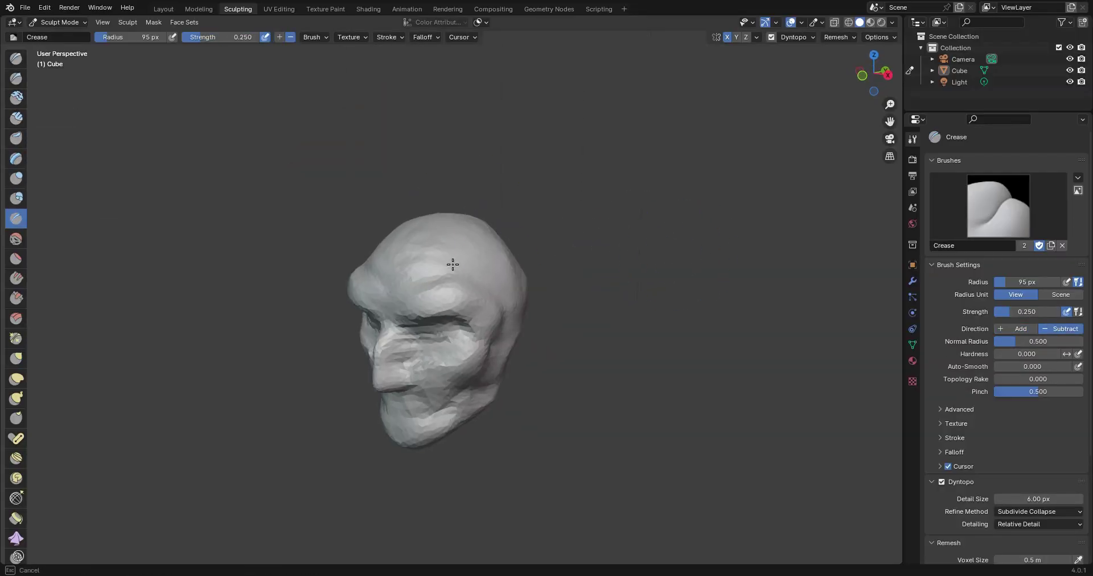
pyautogui.hotkey('shift', 's')
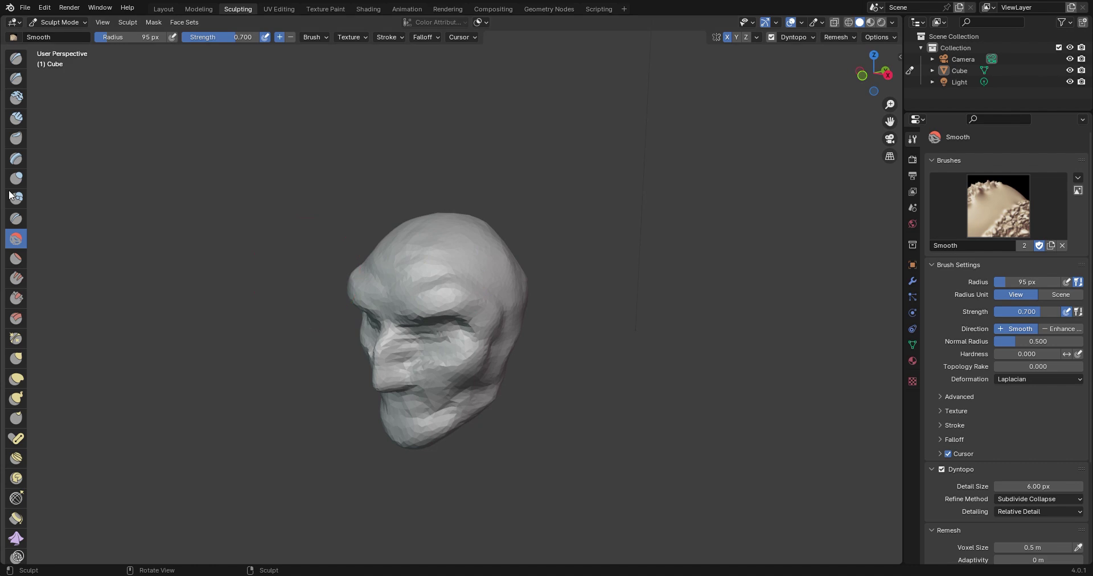
pyautogui.click(16, 219)
# - Reshape the jaw and cheeks with Grab at a 213 px radius, checking front and side
pyautogui.rightClick(424, 287)
pyautogui.moveTo(414, 302); pyautogui.dragTo(647, 248, button='middle')
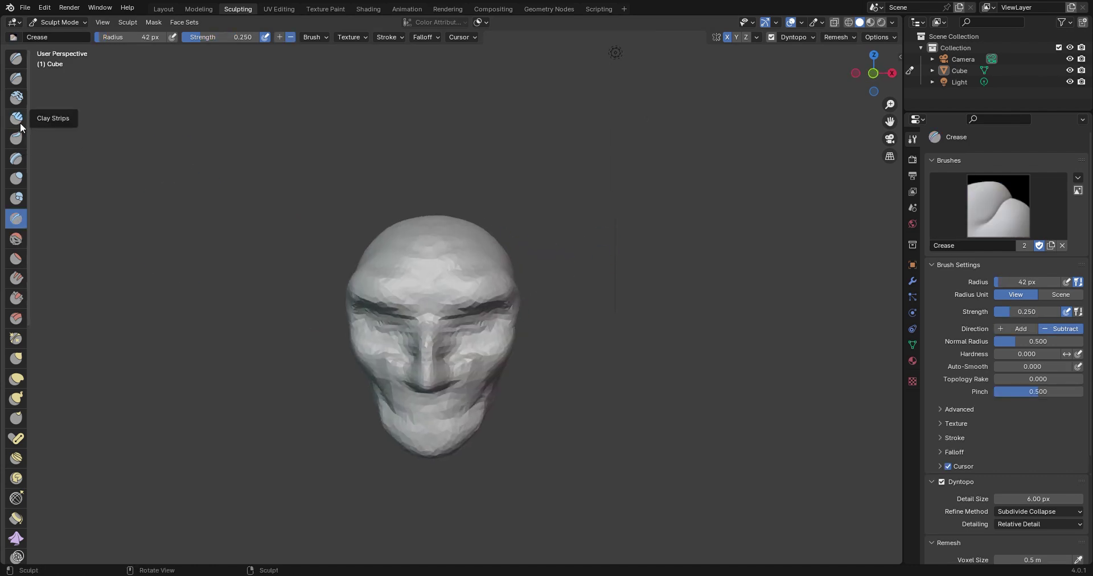
pyautogui.press('g')
pyautogui.moveTo(464, 227)
pyautogui.mouseDown(button='middle')
pyautogui.moveTo(439, 244)
pyautogui.moveTo(456, 267)
pyautogui.mouseUp(button='middle')
pyautogui.scroll(2, 447, 309)
pyautogui.rightClick(447, 309)
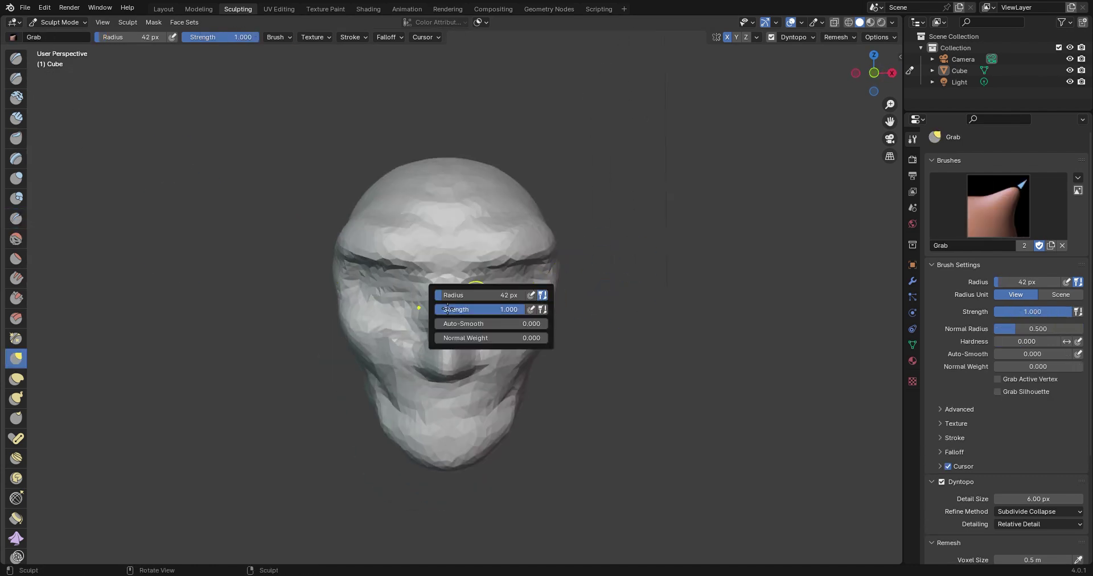
pyautogui.rightClick(547, 166)
pyautogui.moveTo(547, 166); pyautogui.dragTo(592, 165)
pyautogui.moveTo(569, 239)
pyautogui.mouseDown(button='middle')
pyautogui.moveTo(541, 261)
pyautogui.moveTo(525, 225)
pyautogui.moveTo(694, 278)
pyautogui.mouseUp(button='middle')
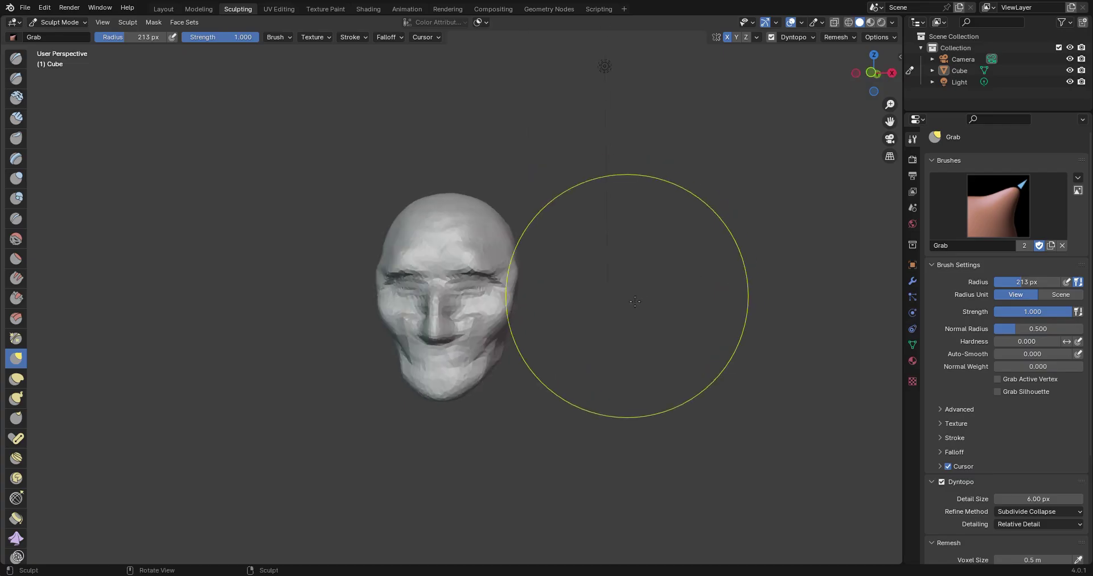
pyautogui.rightClick(435, 275)
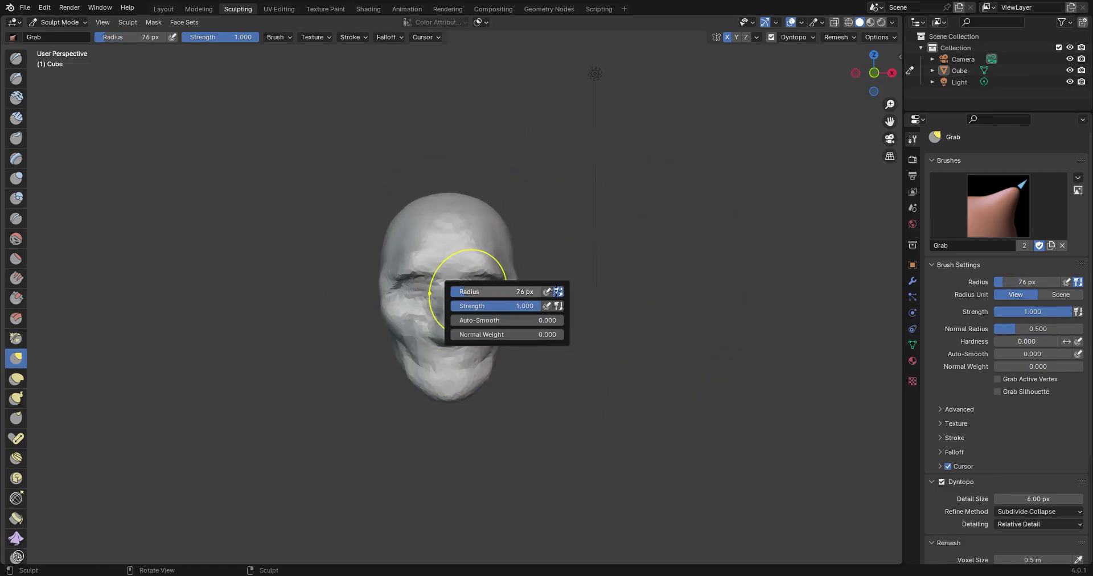
# - Switch to Clay Strips and build up clay on the head's left side and brow
pyautogui.scroll(2, 513, 291)
pyautogui.moveTo(484, 296)
pyautogui.mouseDown(button='middle')
pyautogui.moveTo(395, 305)
pyautogui.moveTo(391, 284)
pyautogui.moveTo(228, 239)
pyautogui.mouseUp(button='middle')
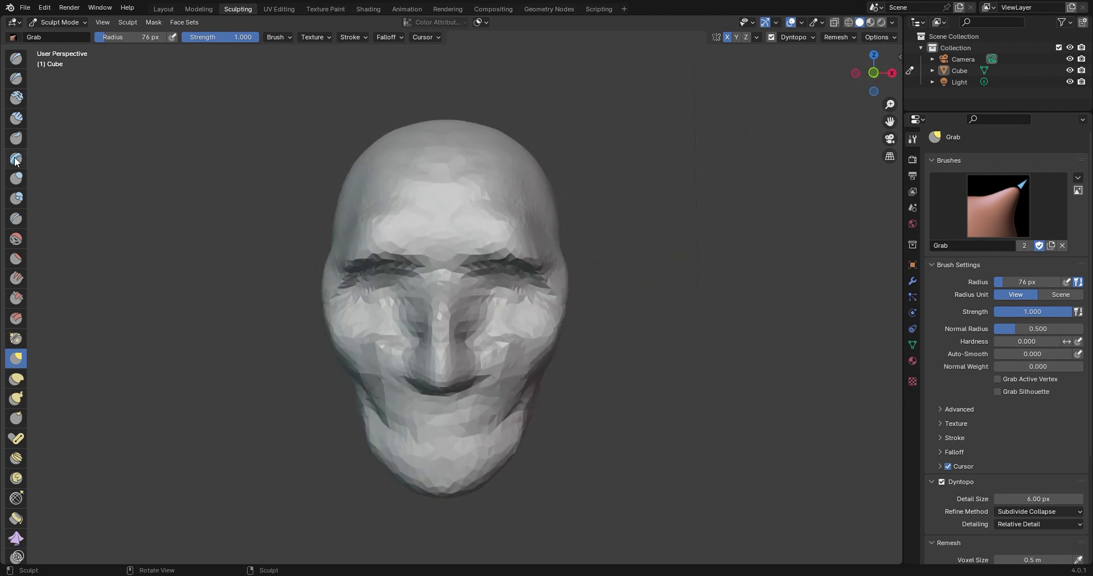
pyautogui.click(16, 117)
pyautogui.moveTo(30, 197); pyautogui.dragTo(94, 199)
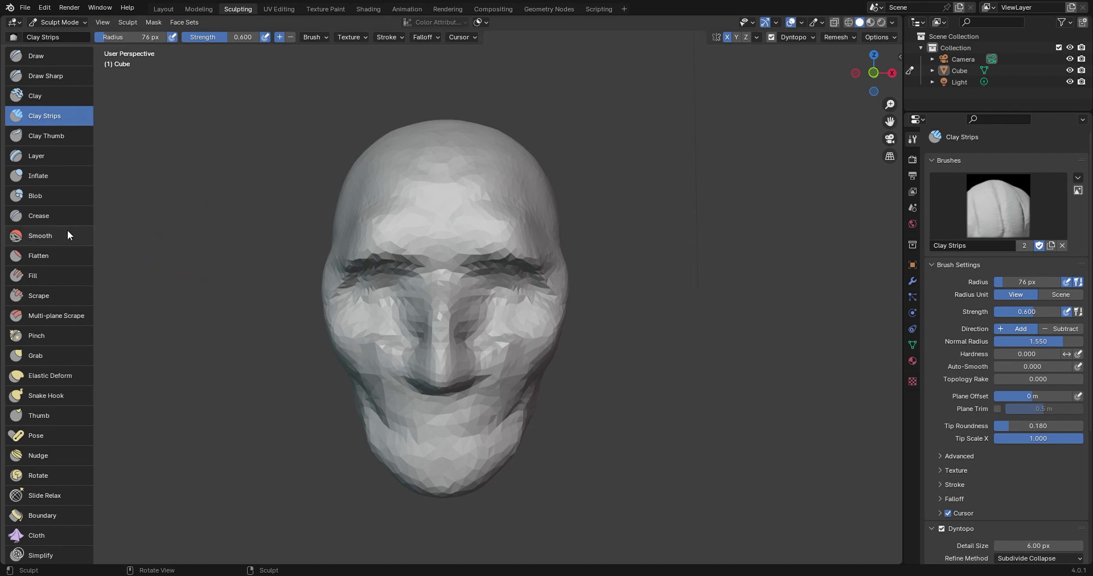
pyautogui.scroll(-10, 57, 234)
pyautogui.scroll(10, 51, 285)
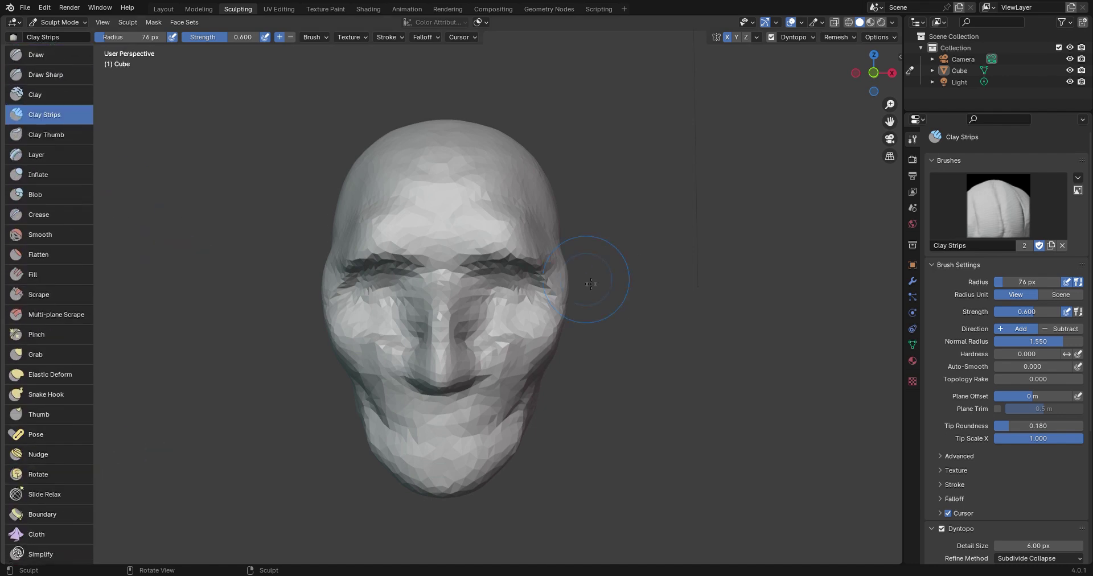
pyautogui.moveTo(586, 257)
pyautogui.mouseDown(button='middle')
pyautogui.moveTo(520, 275)
pyautogui.moveTo(518, 231)
pyautogui.moveTo(495, 237)
pyautogui.moveTo(501, 317)
pyautogui.moveTo(664, 318)
pyautogui.moveTo(516, 263)
pyautogui.moveTo(647, 269)
pyautogui.moveTo(596, 285)
pyautogui.moveTo(505, 349)
pyautogui.moveTo(549, 336)
pyautogui.mouseUp(button='middle')
# - Enlarge the Clay Strips radius and fill out the cheeks and the folds beside the nose
pyautogui.scroll(2, 548, 252)
pyautogui.scroll(-2, 570, 308)
pyautogui.moveTo(666, 315); pyautogui.dragTo(539, 295, button='middle')
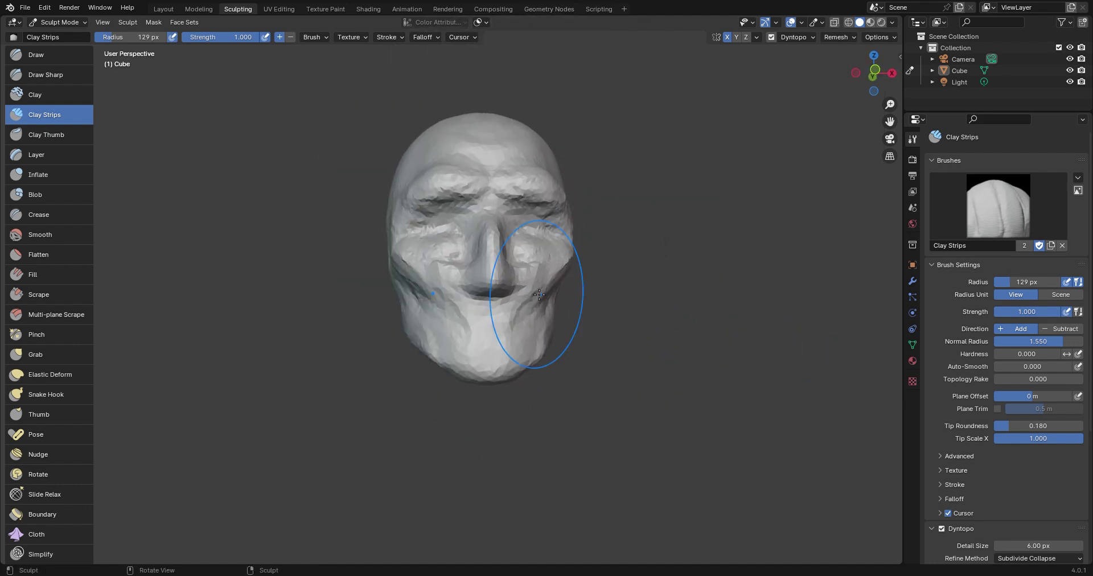
pyautogui.rightClick(442, 292)
pyautogui.moveTo(433, 287); pyautogui.dragTo(443, 292)
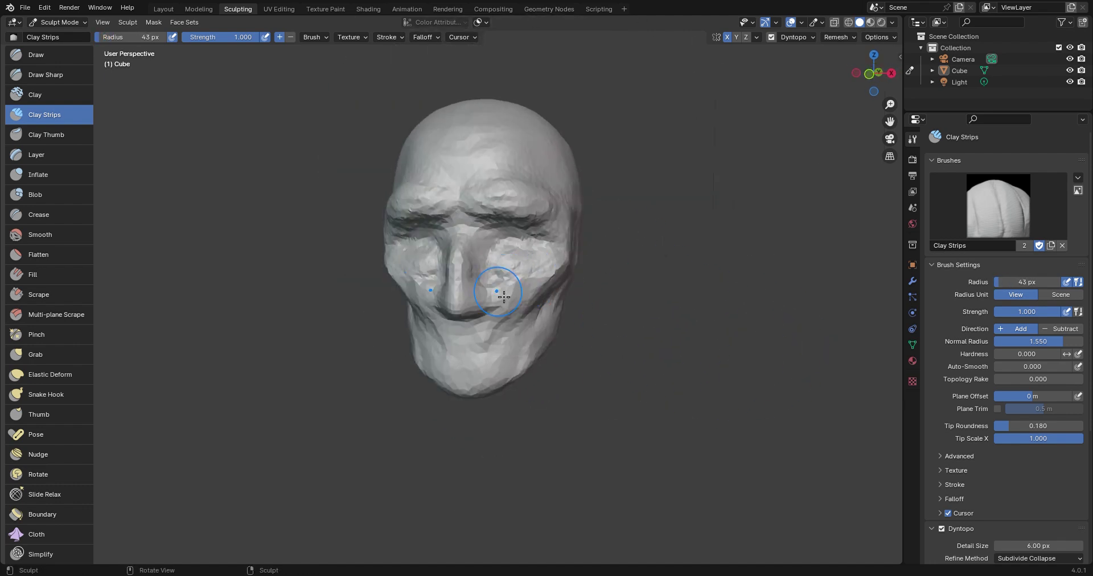
pyautogui.moveTo(580, 267); pyautogui.dragTo(518, 296, button='middle')
pyautogui.press('g')
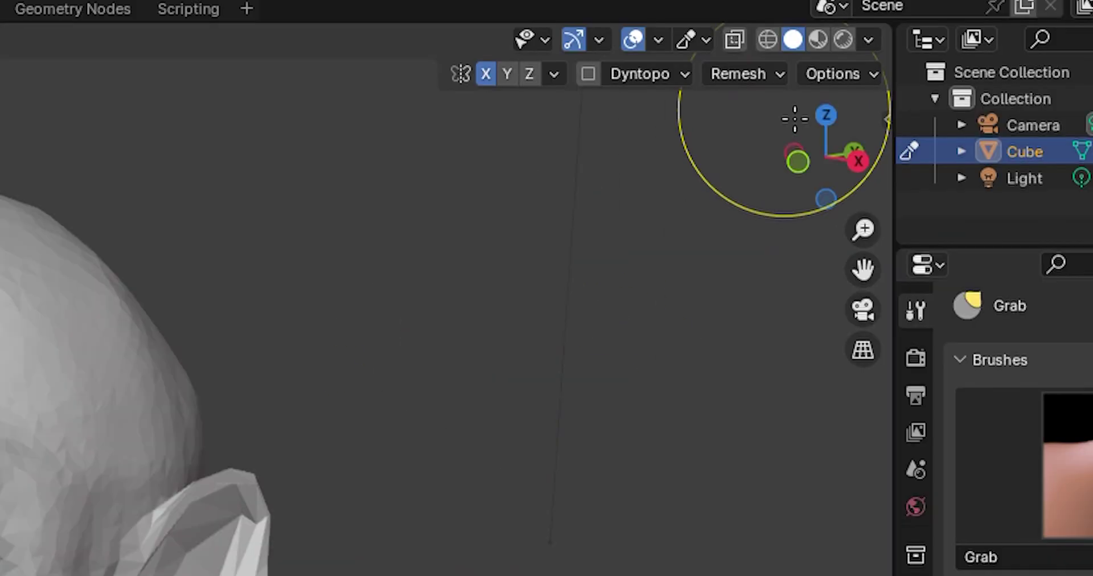
# - Remesh the head and build up clay on the cheek with Clay Strips
pyautogui.click(842, 38)
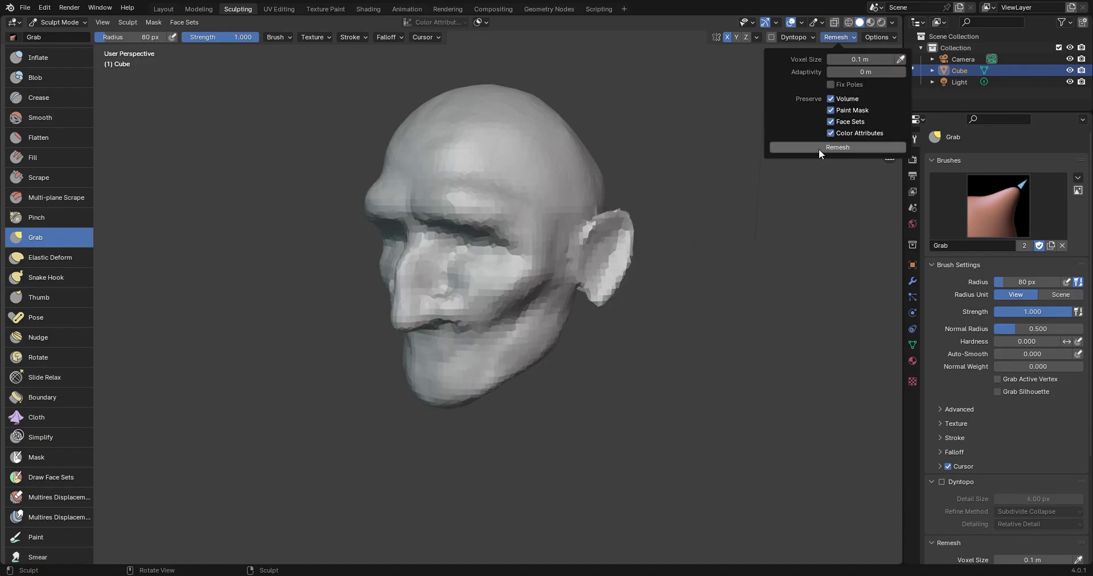
pyautogui.hotkey('shift', 'space')
pyautogui.press('c')
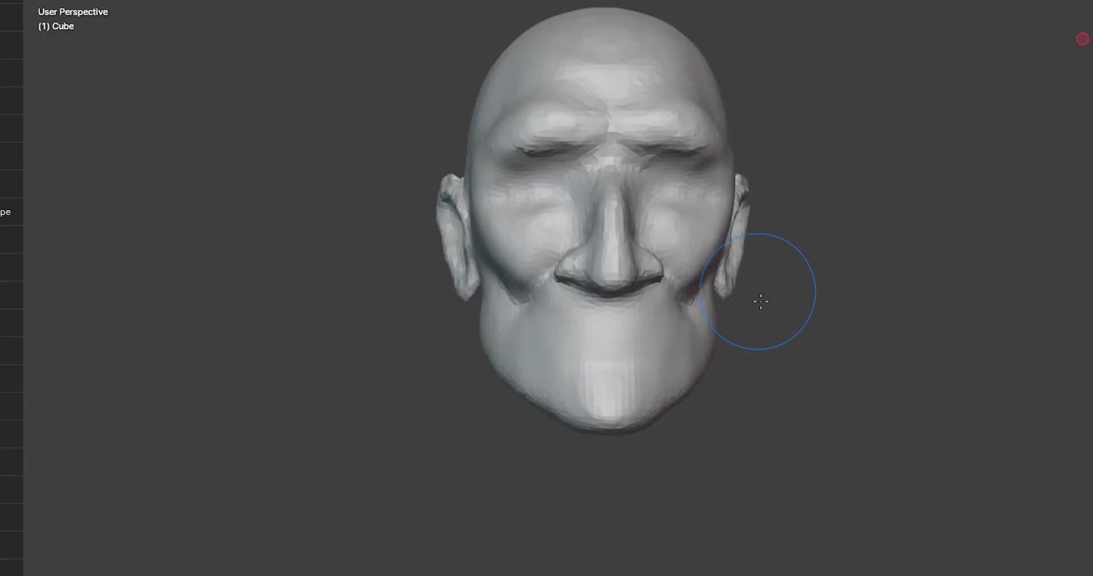
pyautogui.moveTo(618, 258); pyautogui.dragTo(490, 208, button='middle')
pyautogui.moveTo(490, 208); pyautogui.dragTo(579, 251)
pyautogui.moveTo(579, 251); pyautogui.dragTo(549, 254, button='middle')
pyautogui.moveTo(662, 293)
pyautogui.mouseDown(button='middle')
pyautogui.moveTo(632, 347)
pyautogui.moveTo(527, 369)
pyautogui.moveTo(604, 353)
pyautogui.moveTo(573, 366)
pyautogui.mouseUp(button='middle')
# - Refine the wrinkled face with Grab and other brushes picked from the brush list
pyautogui.hotkey('shift', 'space')
pyautogui.press('s')
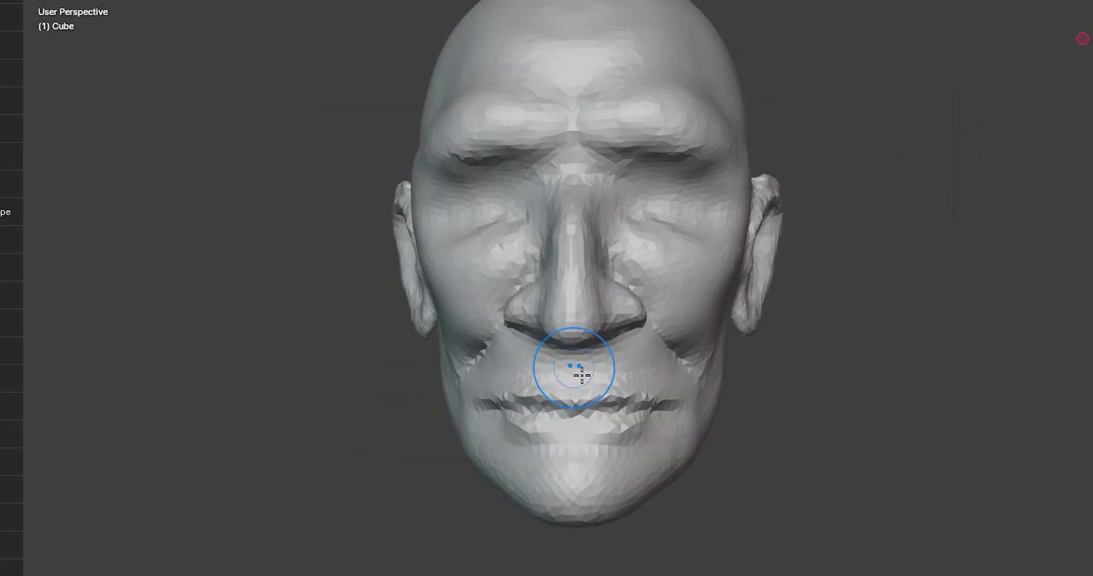
pyautogui.press('g')
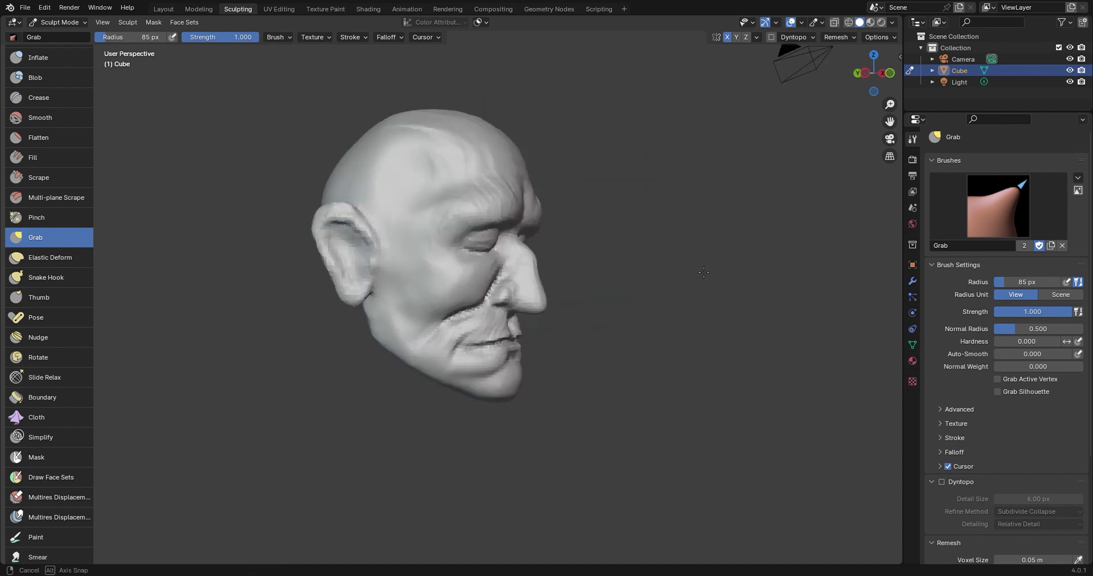
pyautogui.moveTo(631, 302); pyautogui.dragTo(524, 279, button='middle')
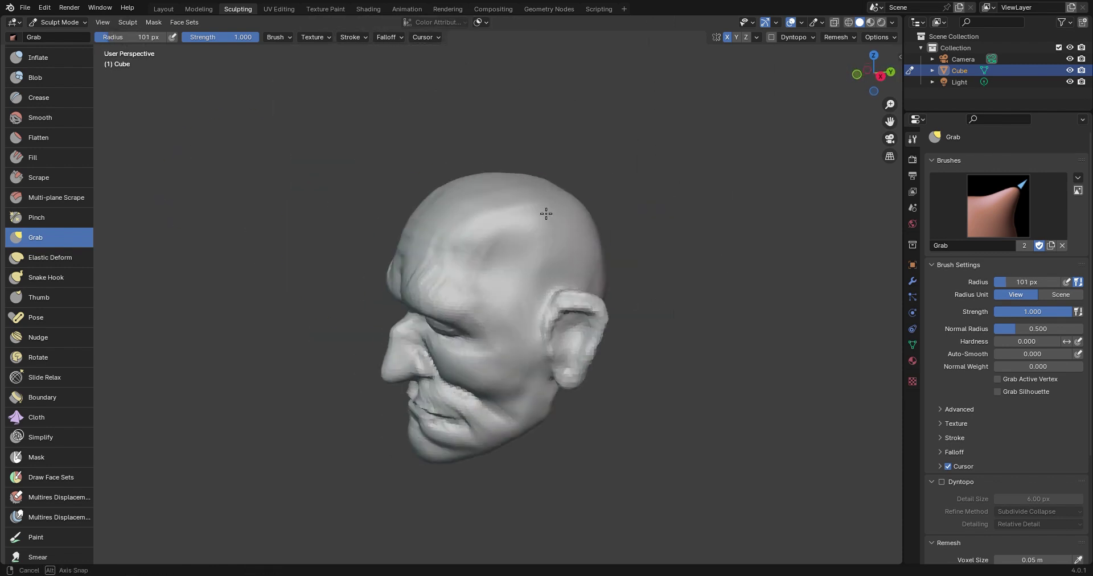
pyautogui.hotkey('shift', 'space')
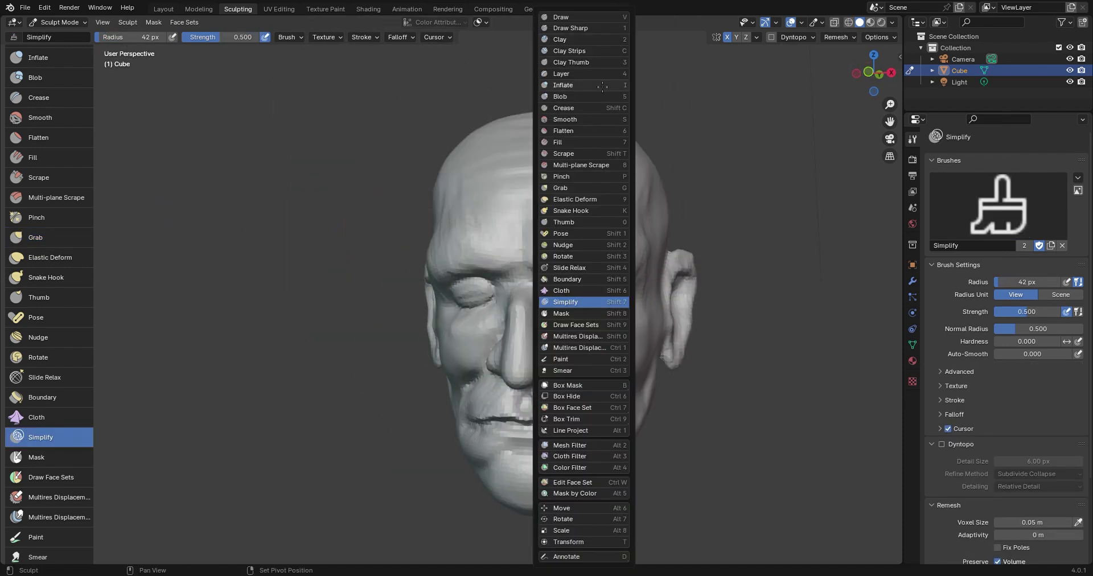
pyautogui.click(587, 319)
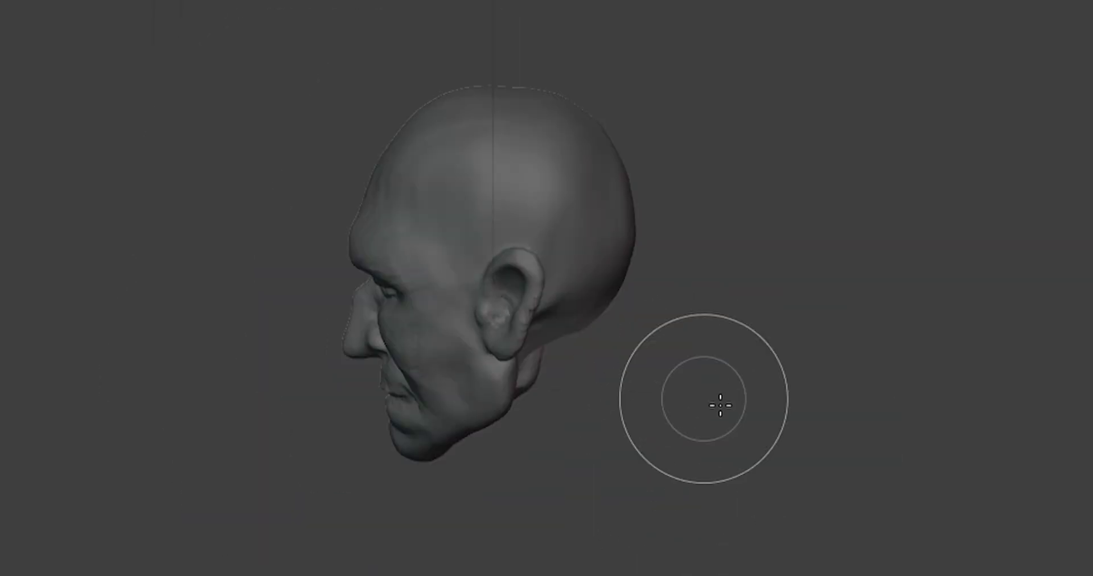
pyautogui.hotkey('shift', 'space')
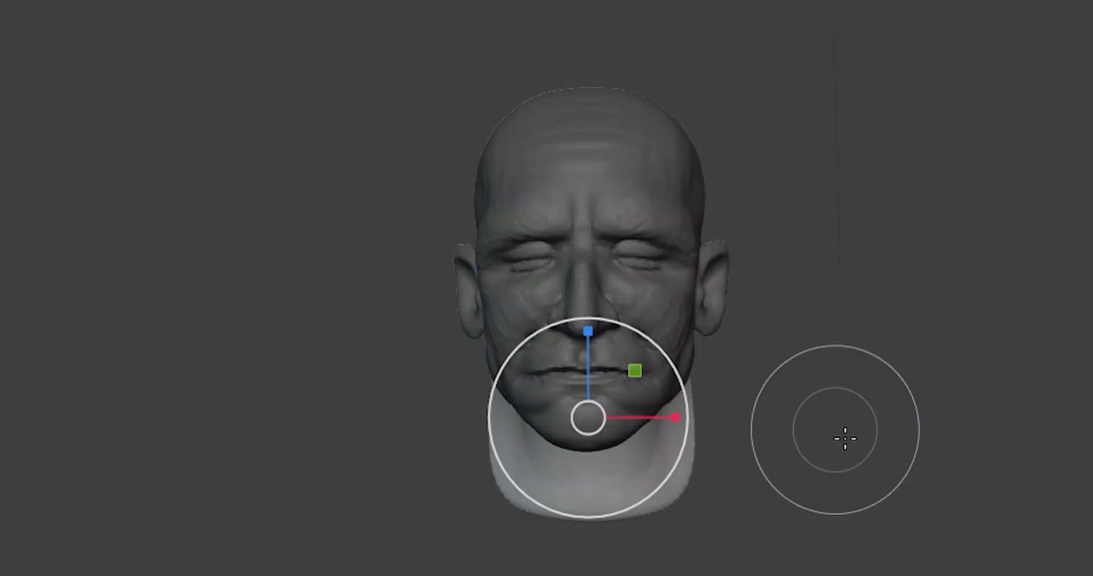
# - Check both head profiles, then stretch the new blockout Cube.002 into an elongated shape with Grab
pyautogui.moveTo(586, 415)
pyautogui.mouseDown(button='middle')
pyautogui.moveTo(631, 471)
pyautogui.moveTo(898, 416)
pyautogui.moveTo(980, 435)
pyautogui.moveTo(843, 416)
pyautogui.mouseUp(button='middle')
pyautogui.scroll(3, 570, 319)
pyautogui.rightClick(557, 310)
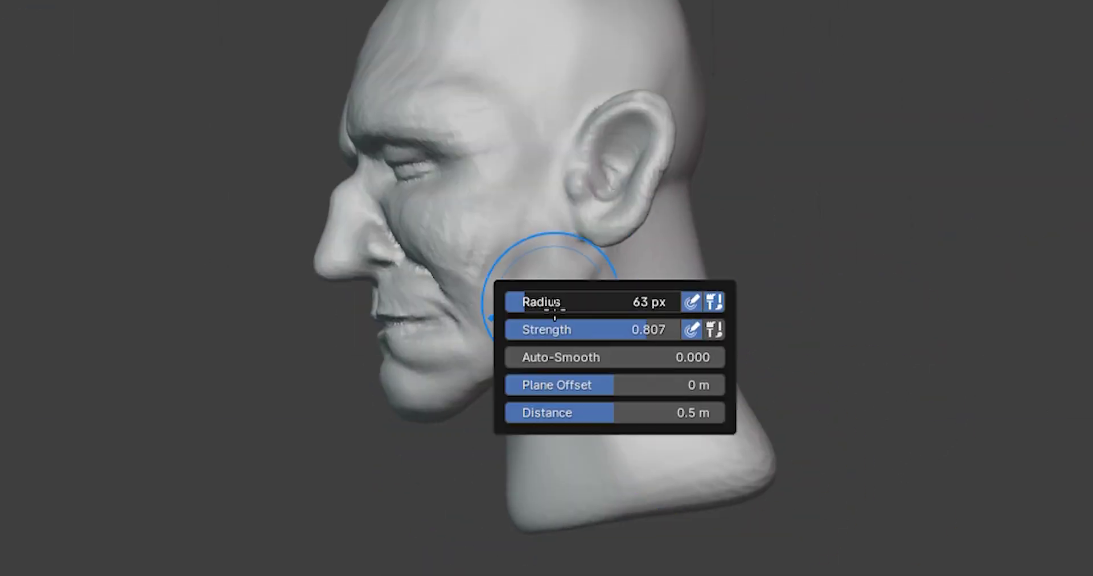
pyautogui.rightClick(556, 379)
pyautogui.moveTo(647, 396)
pyautogui.mouseDown(button='middle')
pyautogui.moveTo(557, 378)
pyautogui.moveTo(683, 376)
pyautogui.moveTo(510, 315)
pyautogui.moveTo(477, 364)
pyautogui.mouseUp(button='middle')
pyautogui.scroll(2, 510, 315)
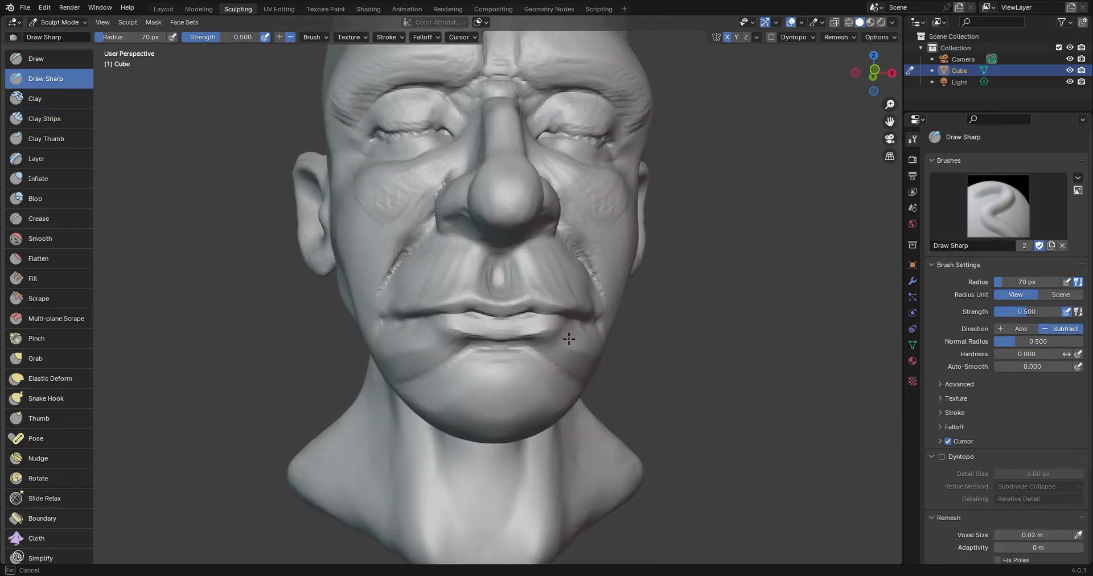
pyautogui.press('g')
pyautogui.scroll(3, 477, 364)
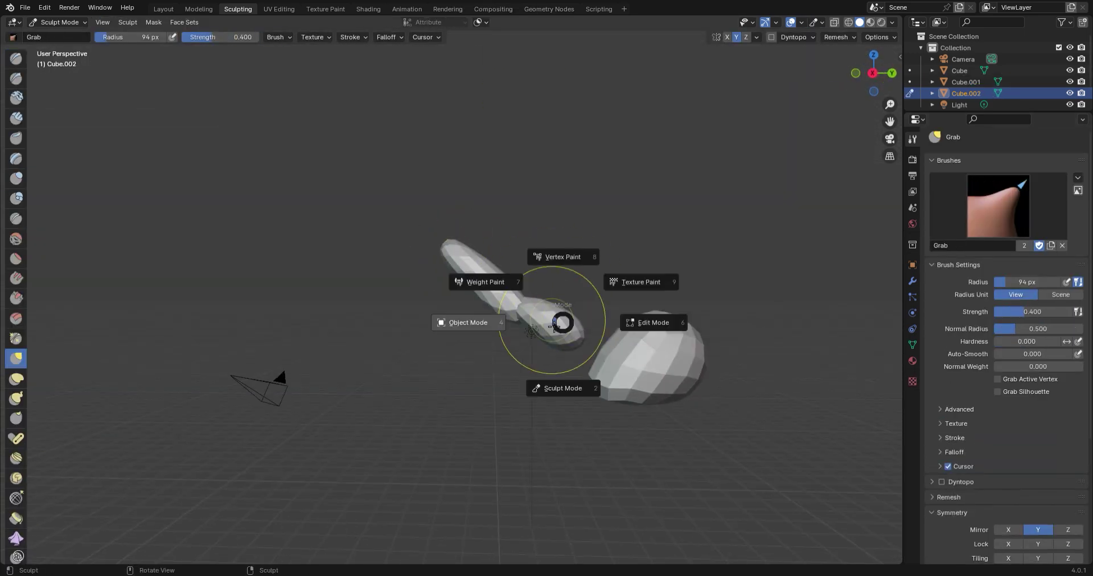
# - Sculpt the fingered raised arm and fanged head with tongue and ears using Grab, Draw Sharp, Clay Strips
pyautogui.click(482, 304)
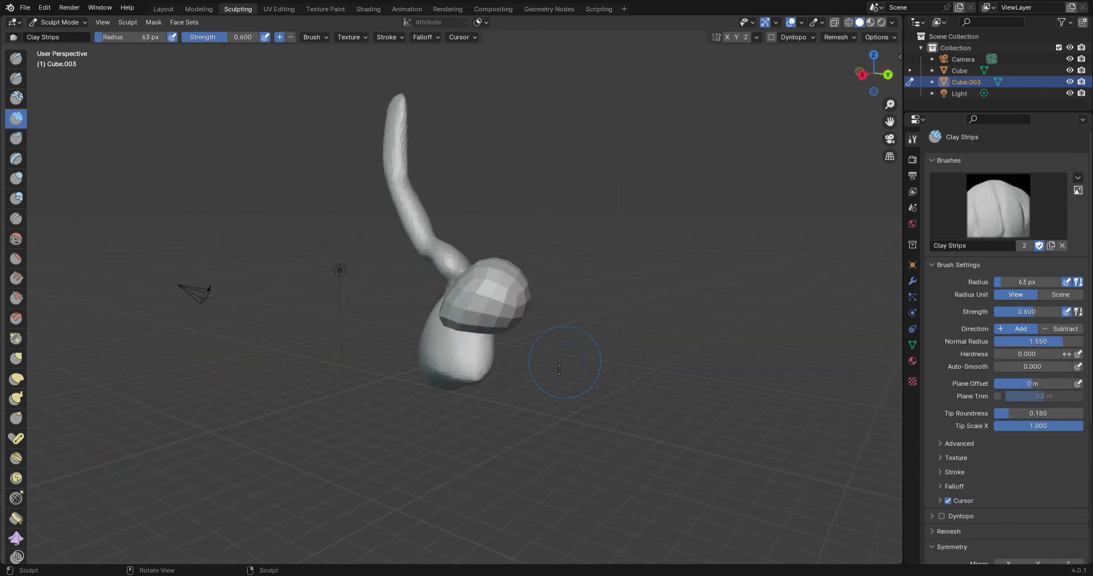
pyautogui.moveTo(560, 369); pyautogui.dragTo(600, 350, button='middle')
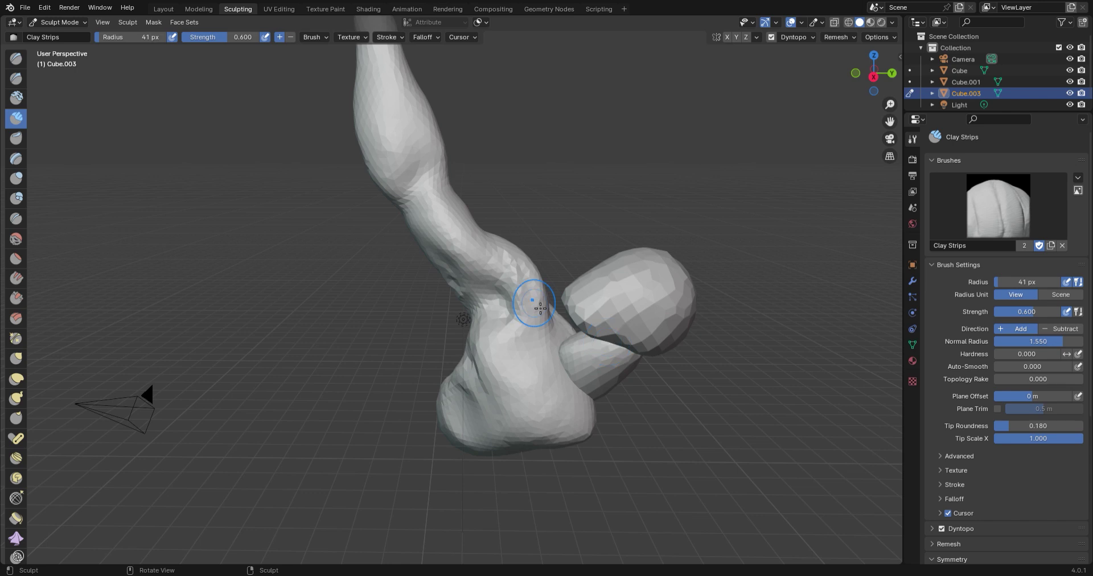
pyautogui.moveTo(540, 308); pyautogui.dragTo(480, 413, button='middle')
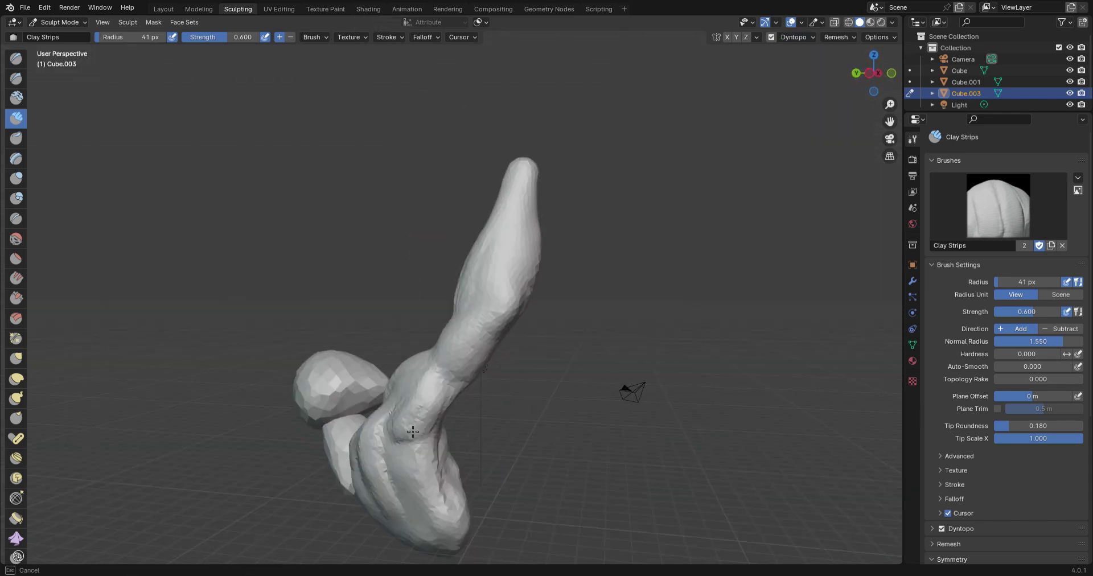
pyautogui.moveTo(420, 355); pyautogui.dragTo(353, 376, button='middle')
pyautogui.press('g')
pyautogui.rightClick(350, 379)
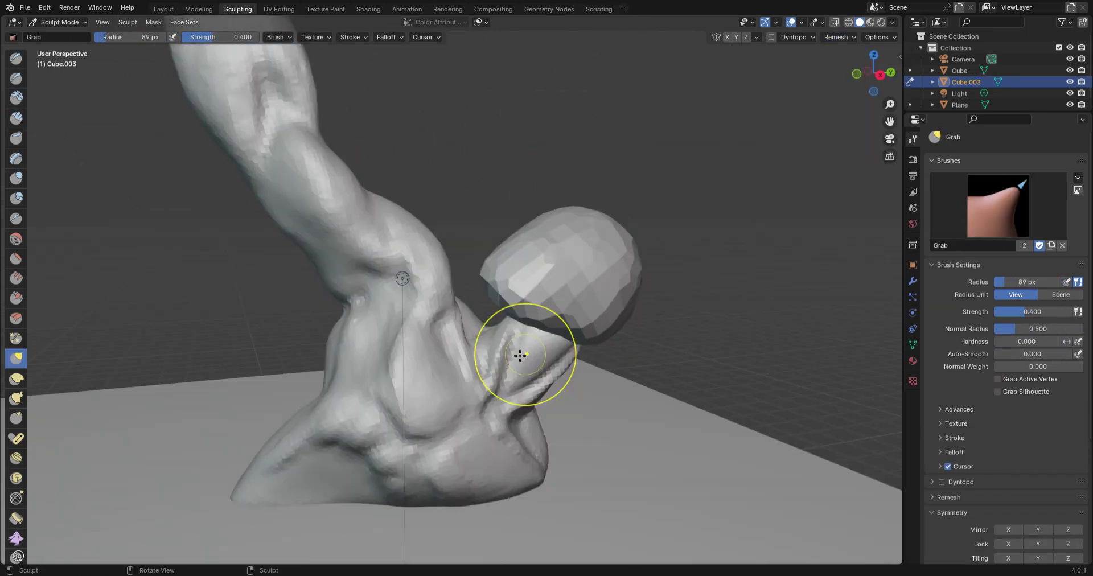
pyautogui.moveTo(520, 356)
pyautogui.mouseDown(button='middle')
pyautogui.moveTo(592, 342)
pyautogui.moveTo(512, 364)
pyautogui.moveTo(477, 345)
pyautogui.moveTo(507, 268)
pyautogui.mouseUp(button='middle')
pyautogui.hotkey('shift', 'x')
pyautogui.press('c')
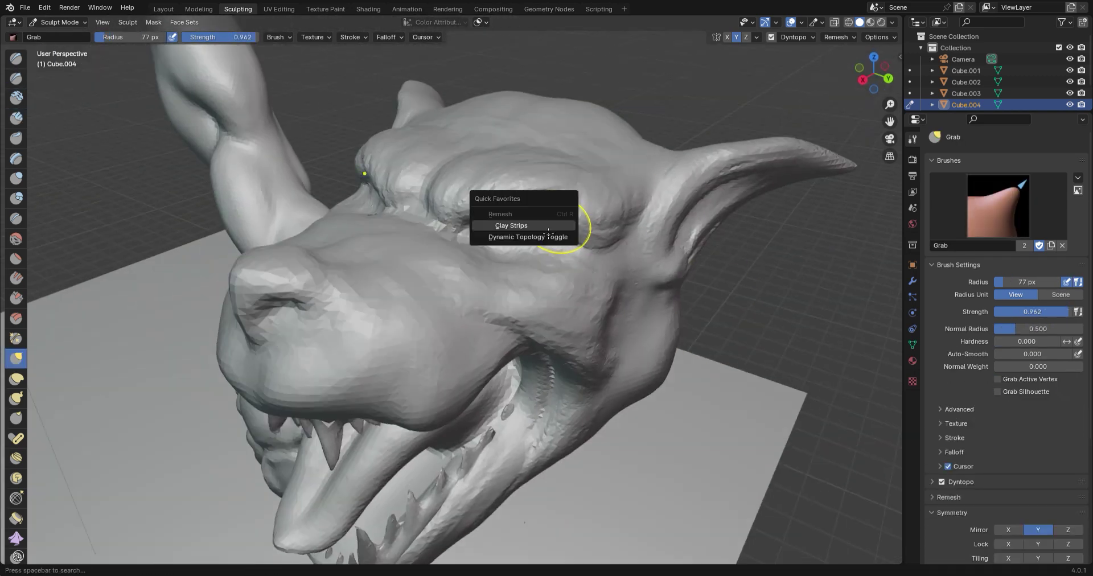
# - Pick Clay Strips from Quick Favorites to refine the creature's head and jaw
pyautogui.click(544, 226)
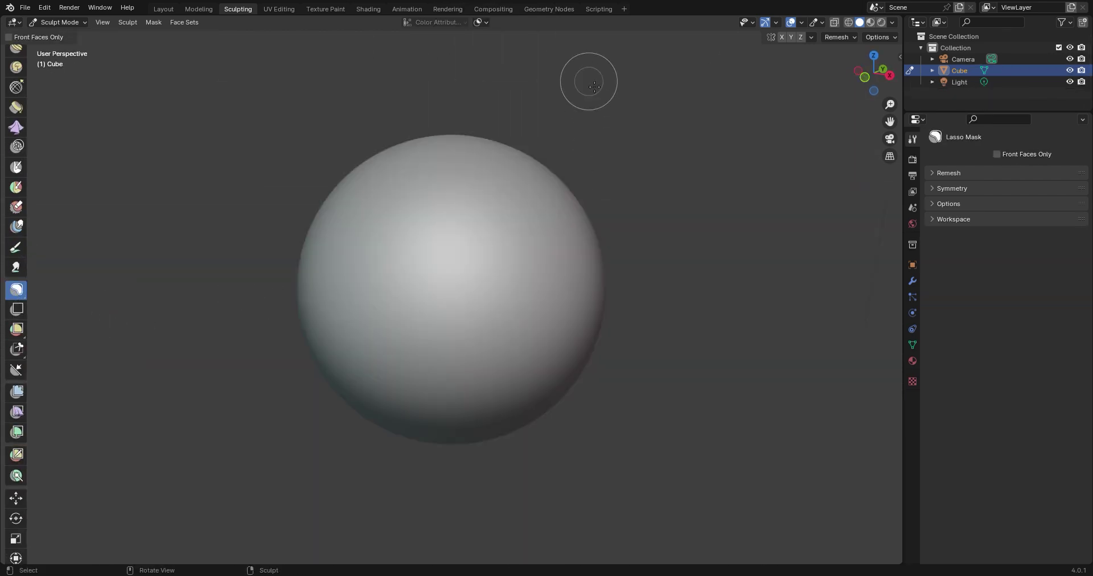
# - Draw three lasso masks across the sphere, then return to the raised-arm creature sculpt
pyautogui.moveTo(594, 85)
pyautogui.mouseDown()
pyautogui.moveTo(444, 213)
pyautogui.moveTo(549, 482)
pyautogui.moveTo(780, 447)
pyautogui.mouseUp()
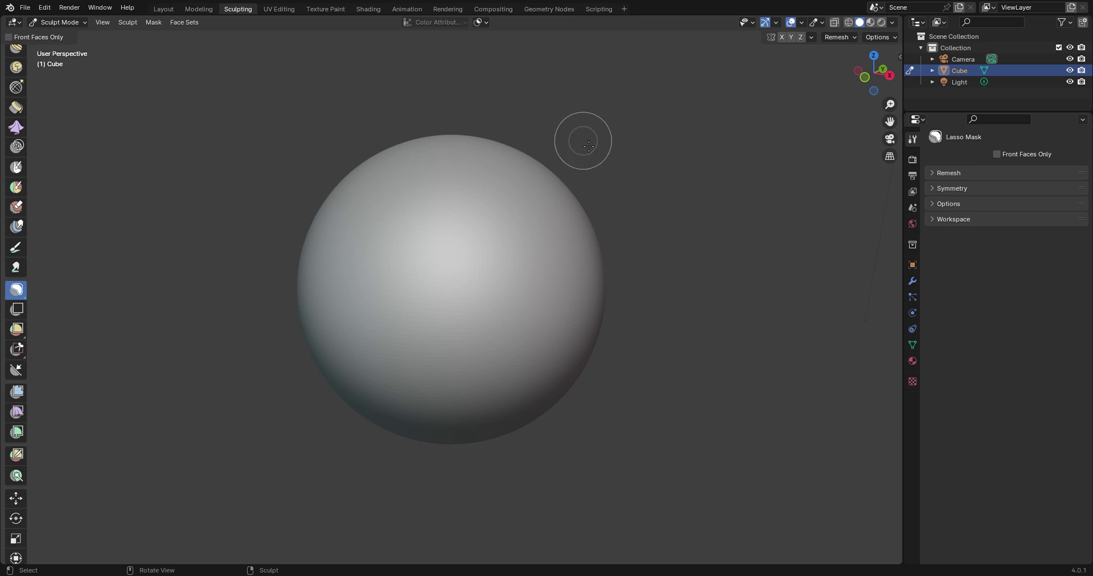
pyautogui.moveTo(586, 102)
pyautogui.mouseDown()
pyautogui.moveTo(256, 444)
pyautogui.moveTo(757, 399)
pyautogui.mouseUp()
pyautogui.moveTo(627, 137)
pyautogui.mouseDown()
pyautogui.moveTo(664, 542)
pyautogui.moveTo(789, 459)
pyautogui.mouseUp()
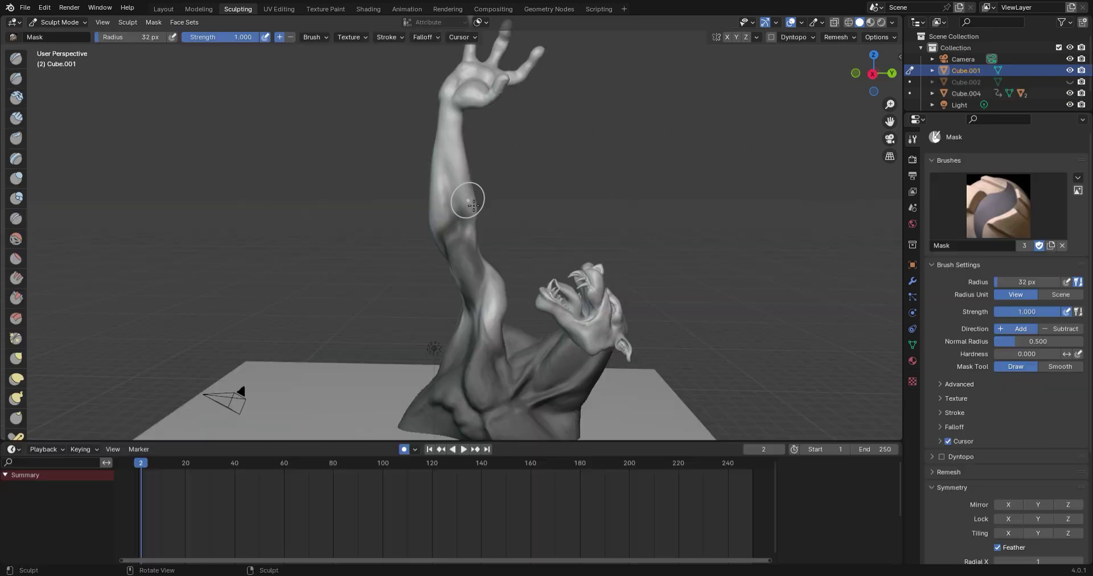
pyautogui.moveTo(471, 196)
pyautogui.mouseDown(button='middle')
pyautogui.moveTo(433, 188)
pyautogui.moveTo(519, 186)
pyautogui.moveTo(490, 193)
pyautogui.mouseUp(button='middle')
# - Mask the creature's body with a box mask
pyautogui.press('b')
pyautogui.moveTo(237, 403); pyautogui.dragTo(505, 254)
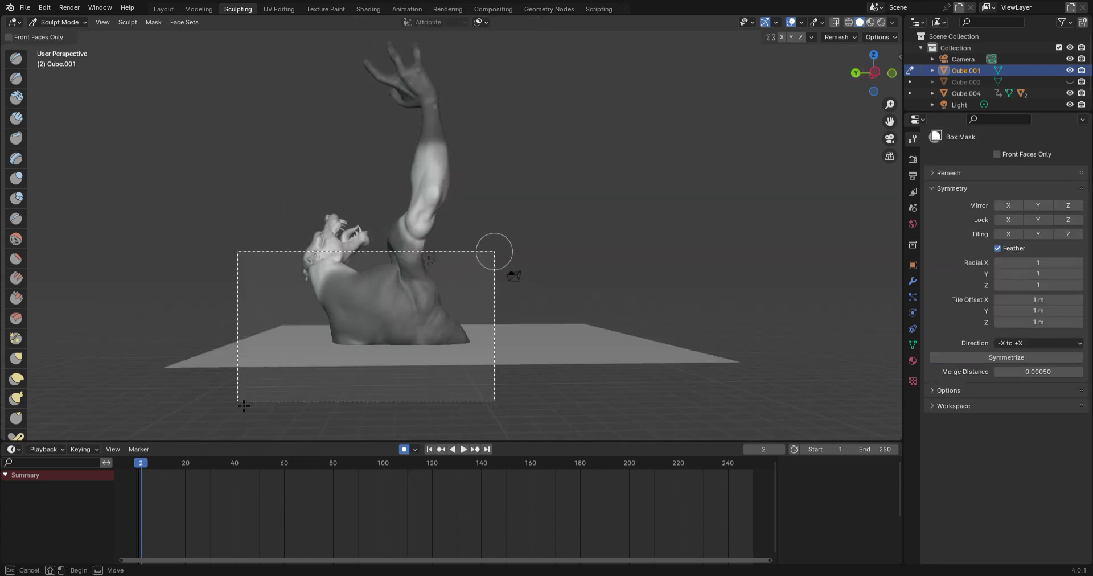
pyautogui.moveTo(505, 254); pyautogui.dragTo(660, 276, button='middle')
# - Rotate the unmasked part -9° around Z
pyautogui.hotkey('shift', 'space')
pyautogui.click(500, 383)
pyautogui.scroll(4, 452, 305)
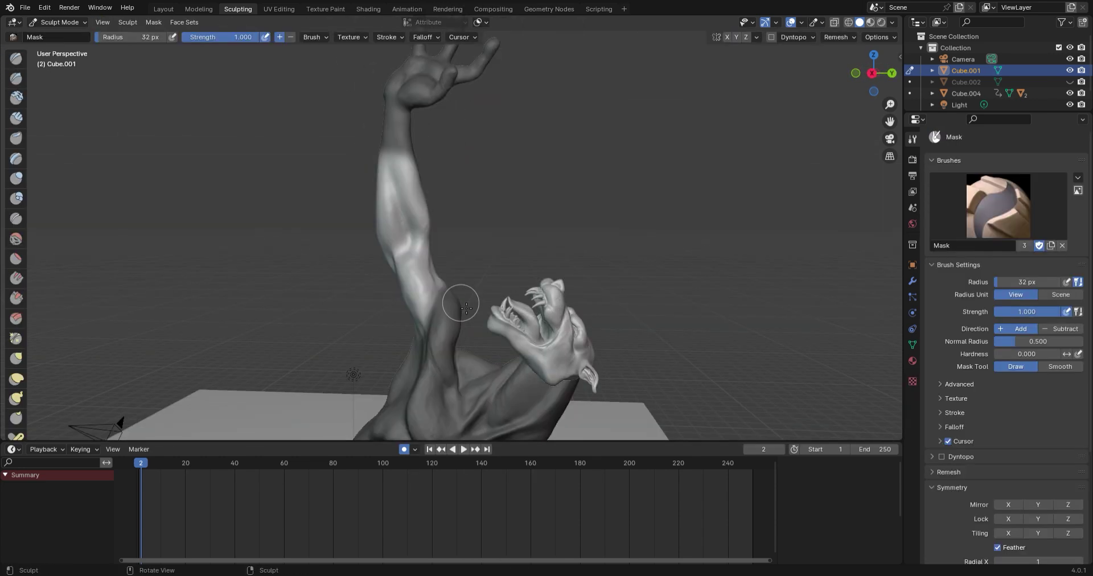
pyautogui.press('r')
pyautogui.click(466, 295)
pyautogui.moveTo(466, 294); pyautogui.dragTo(508, 276, button='middle')
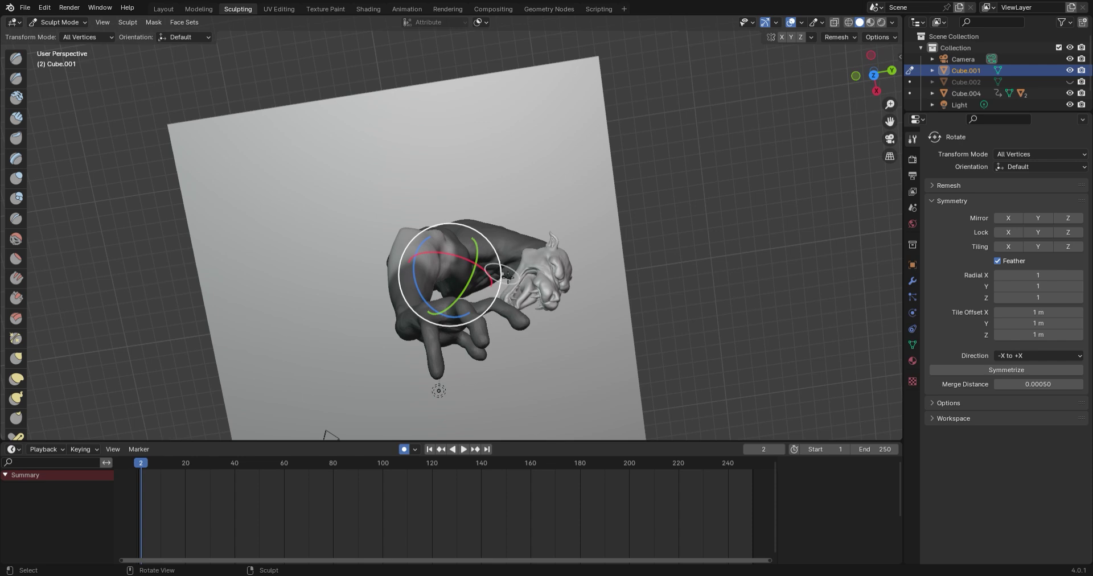
pyautogui.click(487, 242)
pyautogui.moveTo(487, 242); pyautogui.dragTo(512, 394, button='middle')
# - Shift the unmasked part along local Y to adjust the pose
pyautogui.press('g')
pyautogui.press('y')
pyautogui.press('y')
pyautogui.click(515, 319)
pyautogui.moveTo(515, 319)
pyautogui.mouseDown(button='middle')
pyautogui.moveTo(546, 254)
pyautogui.moveTo(601, 227)
pyautogui.moveTo(610, 292)
pyautogui.mouseUp(button='middle')
pyautogui.scroll(2, 611, 292)
# - Switch to the Grab brush with an 85 px radius
pyautogui.hotkey('shift', 'space')
pyautogui.click(581, 171)
pyautogui.scroll(2, 650, 262)
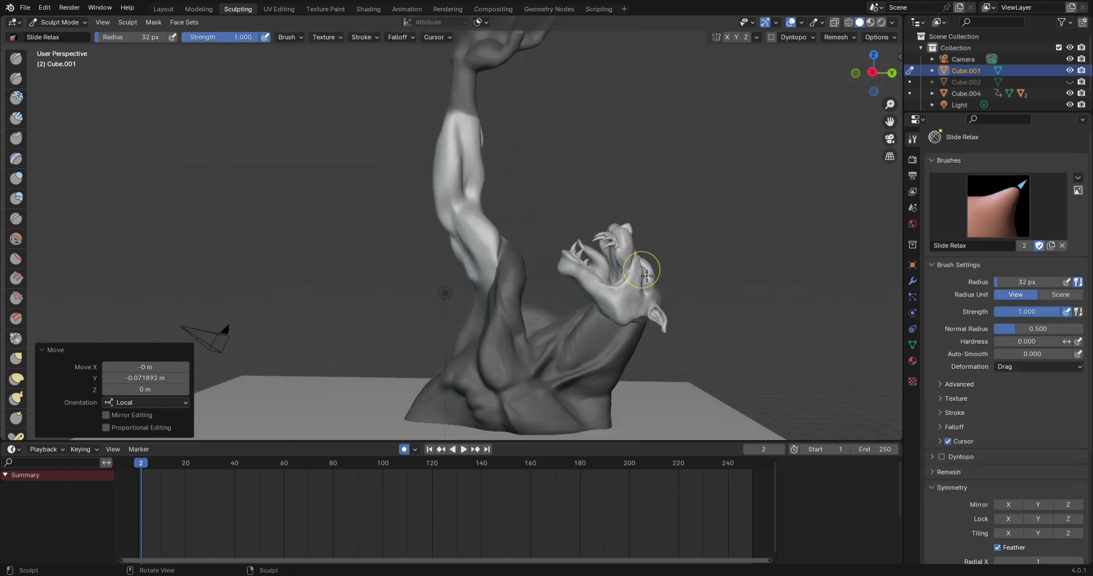
pyautogui.press('f')
pyautogui.click(581, 171)
pyautogui.moveTo(581, 170)
pyautogui.mouseDown(button='middle')
pyautogui.moveTo(504, 291)
pyautogui.moveTo(525, 261)
pyautogui.moveTo(438, 296)
pyautogui.moveTo(353, 301)
pyautogui.moveTo(490, 296)
pyautogui.mouseUp(button='middle')
# - Switch to the Clay Strips brush and zoom in and out over the figure and base
pyautogui.rightClick(501, 296)
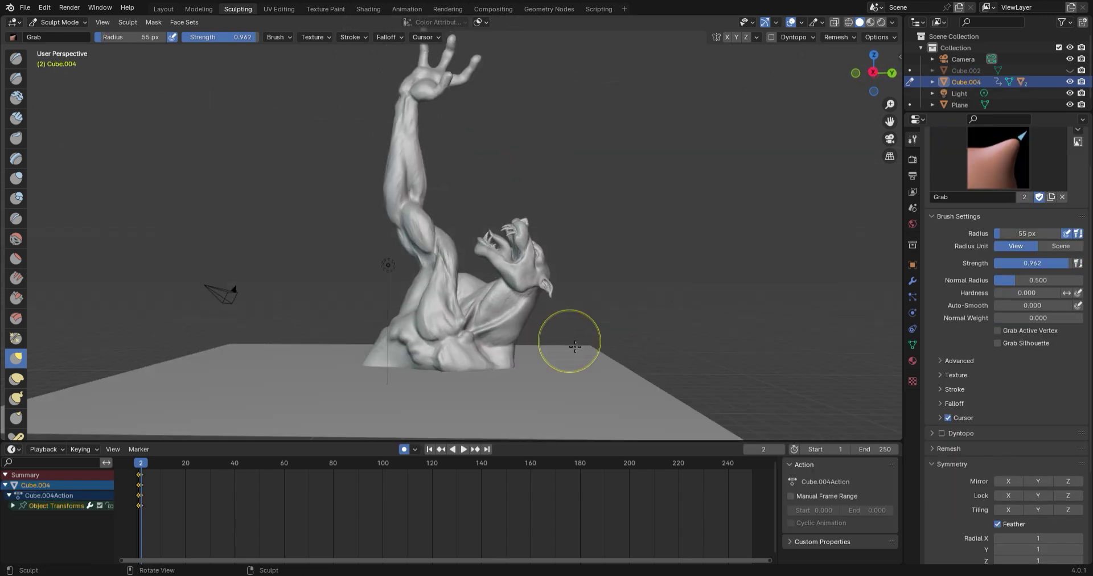
pyautogui.press('c')
pyautogui.press('KP_Decimal')
pyautogui.keyDown('ctrl'); pyautogui.moveTo(537, 353); pyautogui.dragTo(530, 374, button='middle'); pyautogui.keyUp('ctrl')
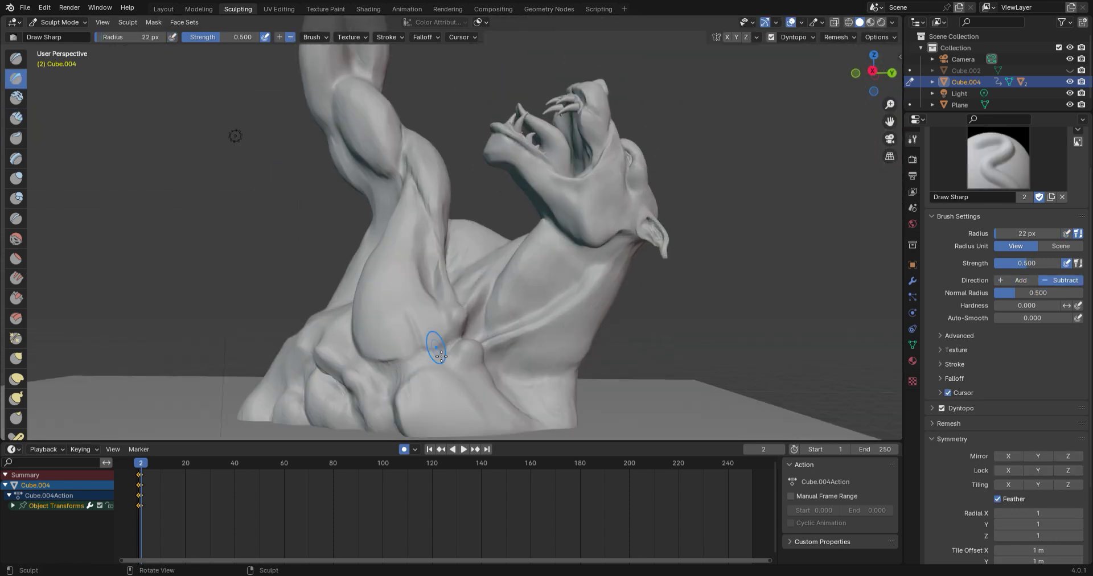
pyautogui.moveTo(442, 355)
pyautogui.keyDown('ctrl'); pyautogui.mouseDown(button='middle')
pyautogui.moveTo(428, 292)
pyautogui.moveTo(453, 274)
pyautogui.moveTo(373, 261)
pyautogui.moveTo(410, 366)
pyautogui.moveTo(444, 332)
pyautogui.mouseUp(button='middle'); pyautogui.keyUp('ctrl')
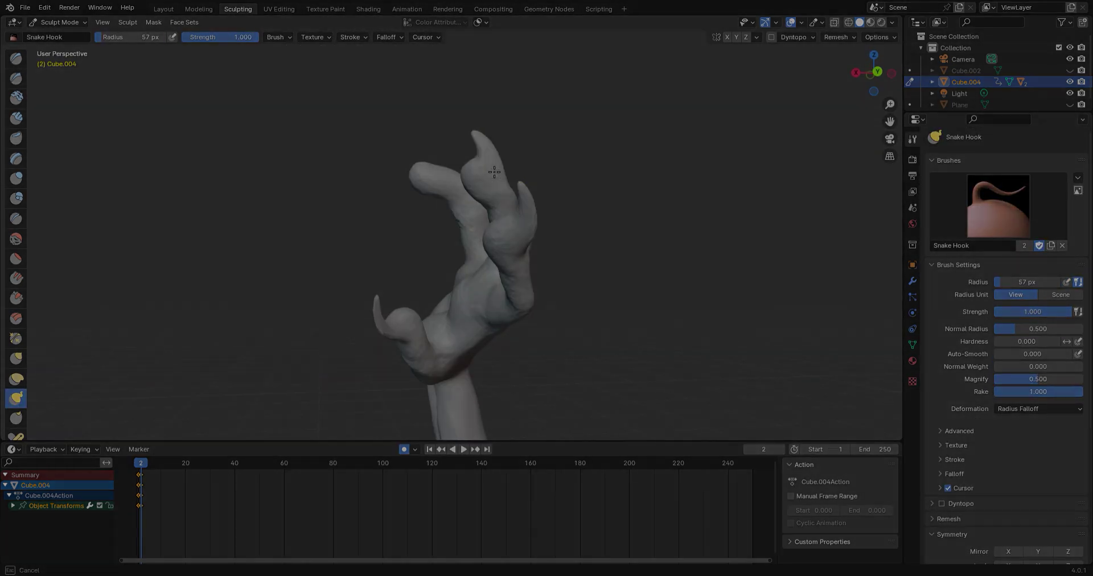